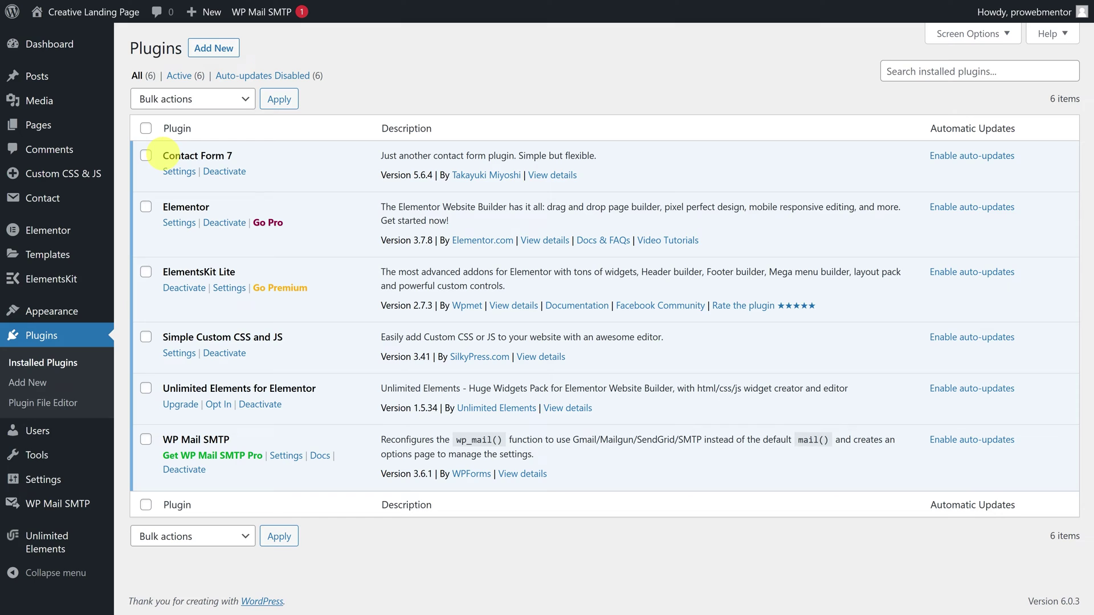
# Point out the installed Contact Form 7 and Elementor plugins.
pyautogui.moveTo(150, 154); pyautogui.dragTo(238, 156)
pyautogui.moveTo(159, 207); pyautogui.dragTo(211, 207)
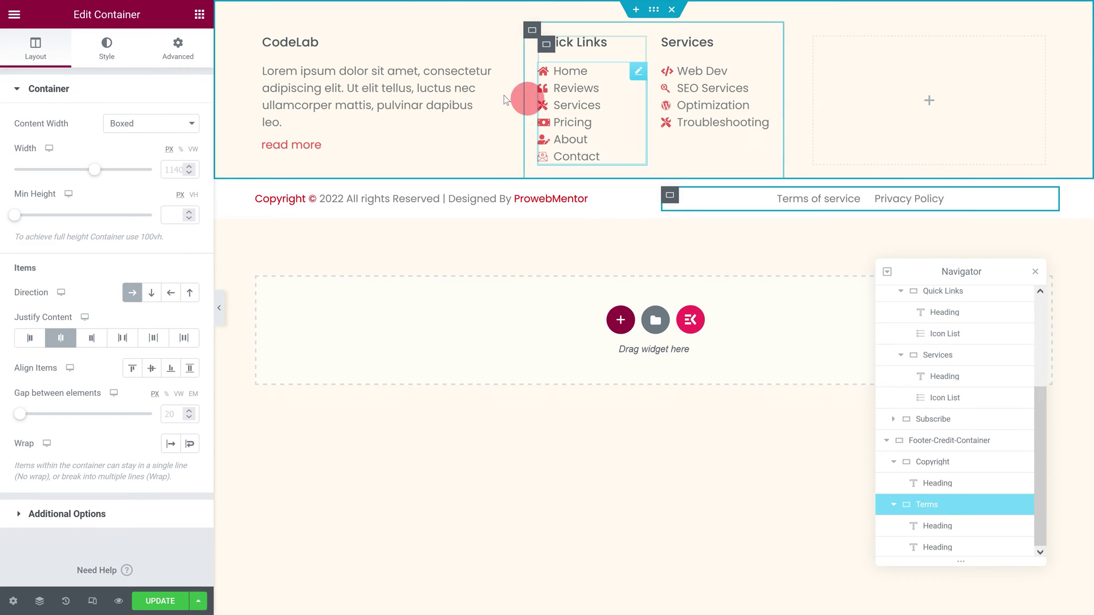
# Add a left-aligned heading reading 'SUBSCRIBE NOW👇' to the empty top-right footer column.
pyautogui.click(206, 18)
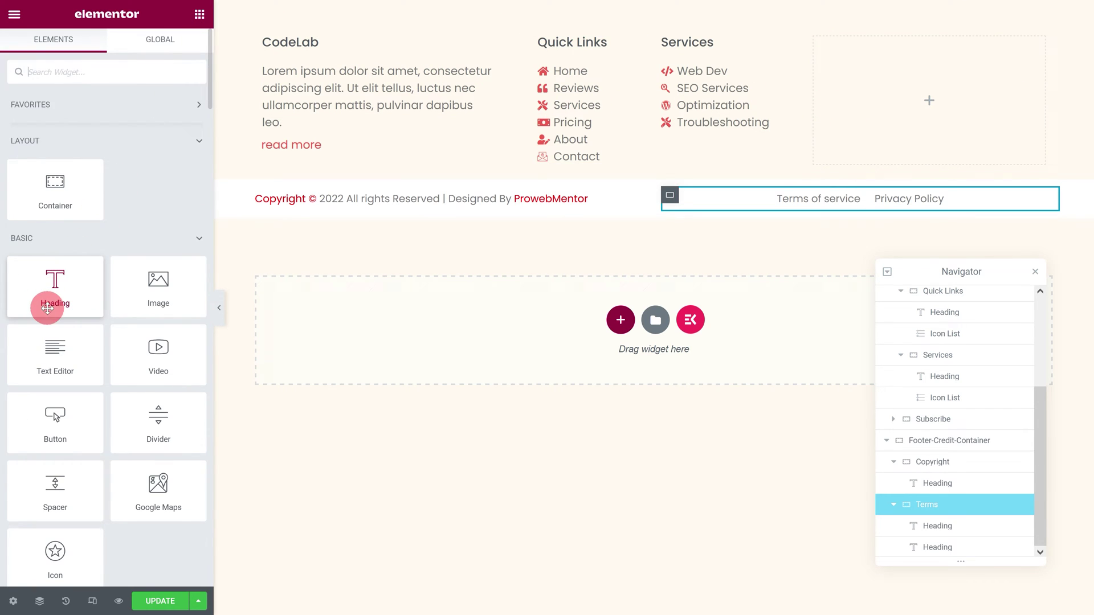
pyautogui.moveTo(44, 298); pyautogui.dragTo(884, 114)
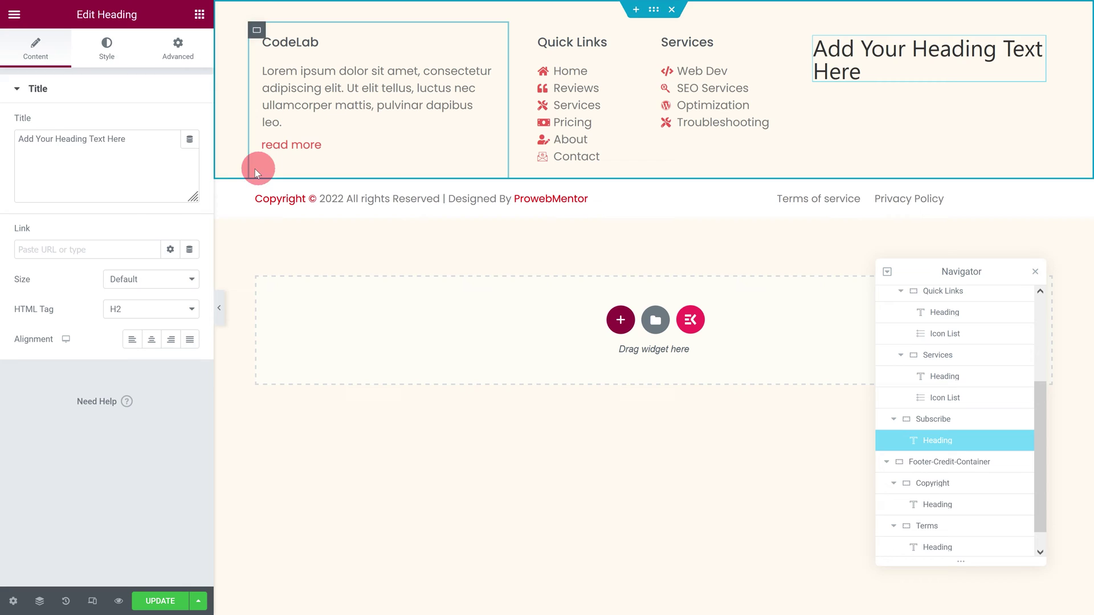
pyautogui.moveTo(127, 139); pyautogui.dragTo(4, 145)
pyautogui.write('SUBSCRIBE NOW👇')
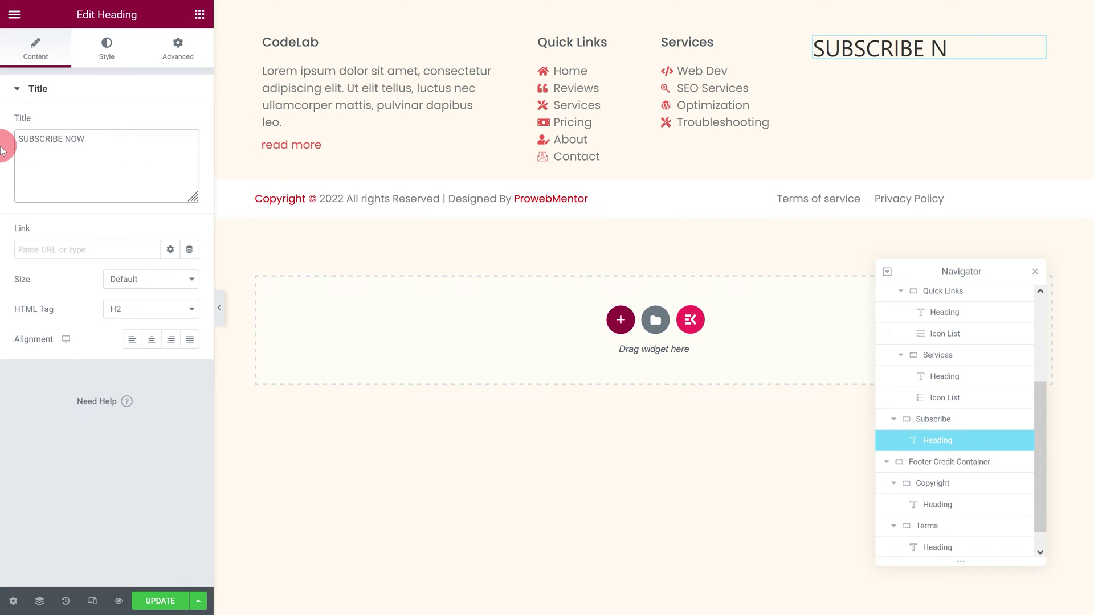
pyautogui.click(132, 339)
# Style the heading with a global text colour, Poppins font, 1.1em size and weight 500.
pyautogui.click(105, 60)
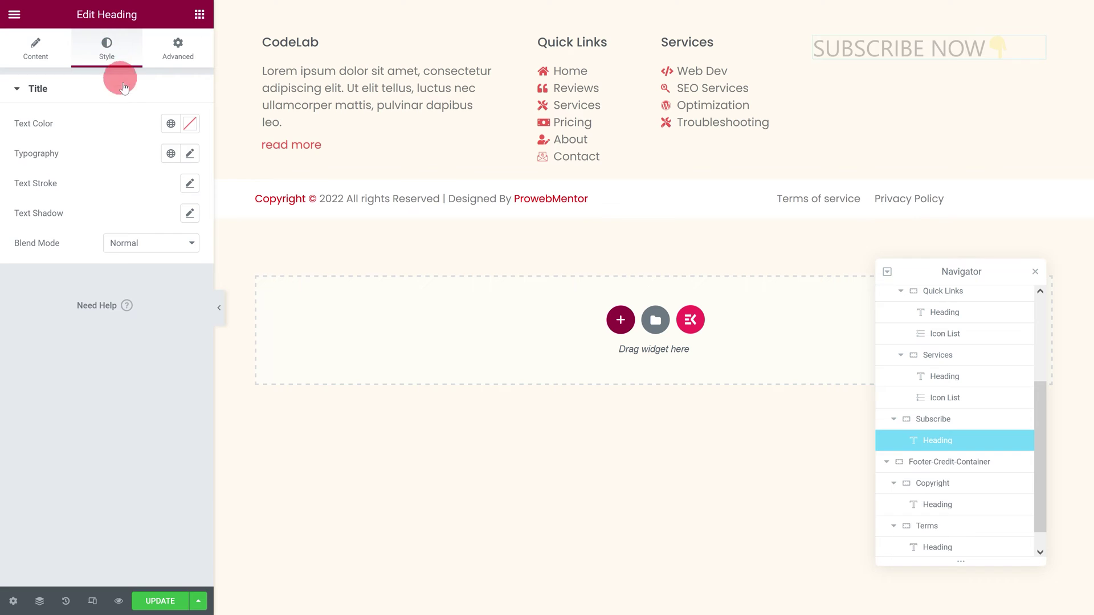
pyautogui.click(170, 123)
pyautogui.click(118, 239)
pyautogui.click(190, 153)
pyautogui.click(153, 220)
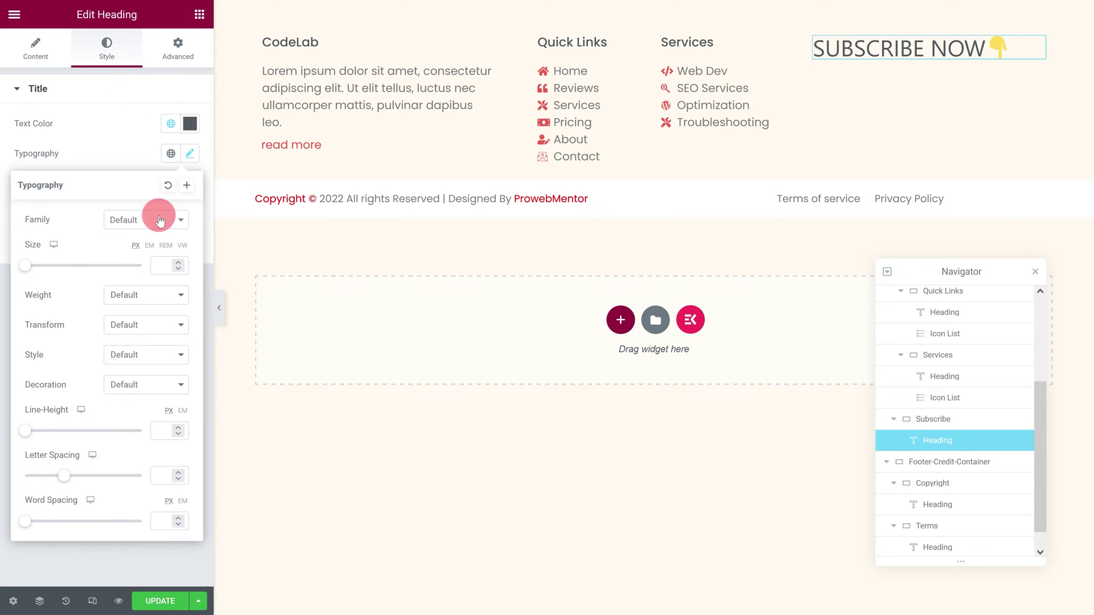
pyautogui.write('Poppins')
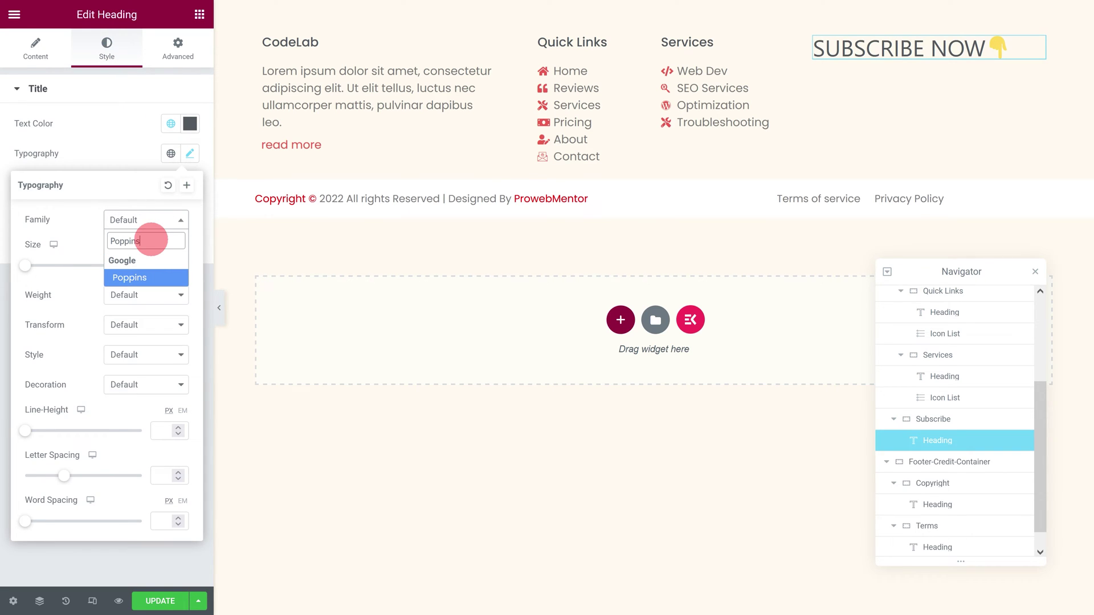
pyautogui.click(139, 277)
pyautogui.click(153, 246)
pyautogui.click(159, 265)
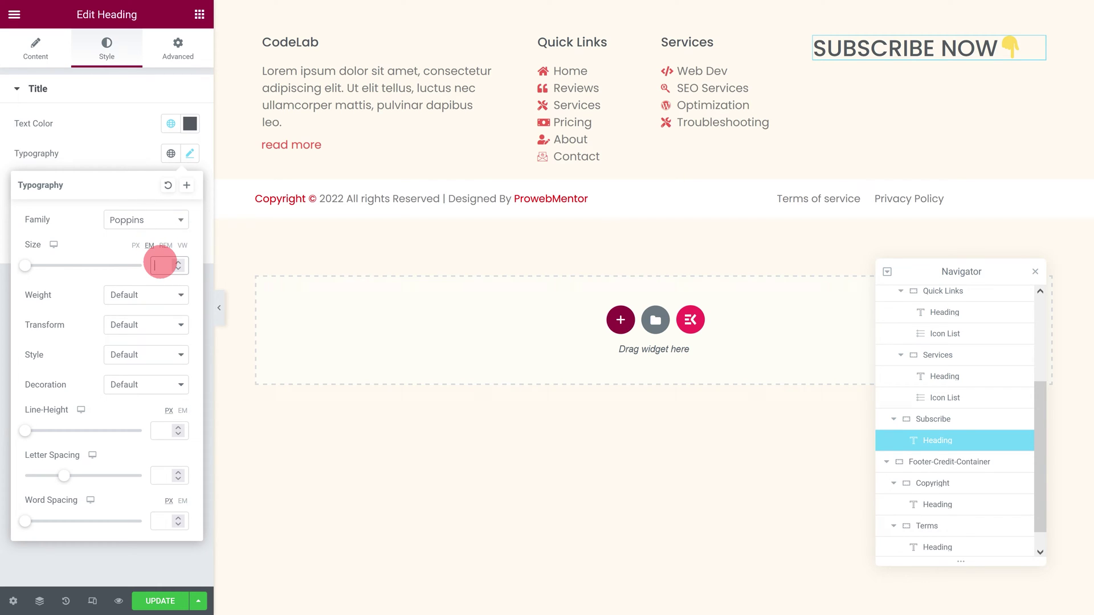
pyautogui.write('1.1')
pyautogui.click(146, 295)
pyautogui.click(139, 380)
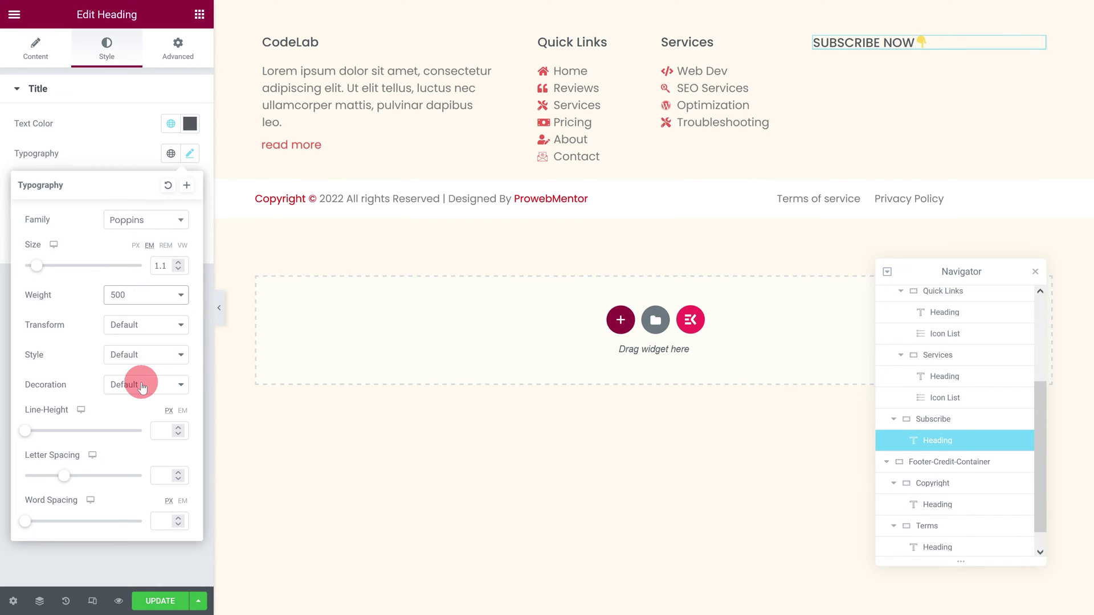
# Add a Text Editor box under SUBSCRIBE NOW and clear its placeholder text.
pyautogui.click(200, 14)
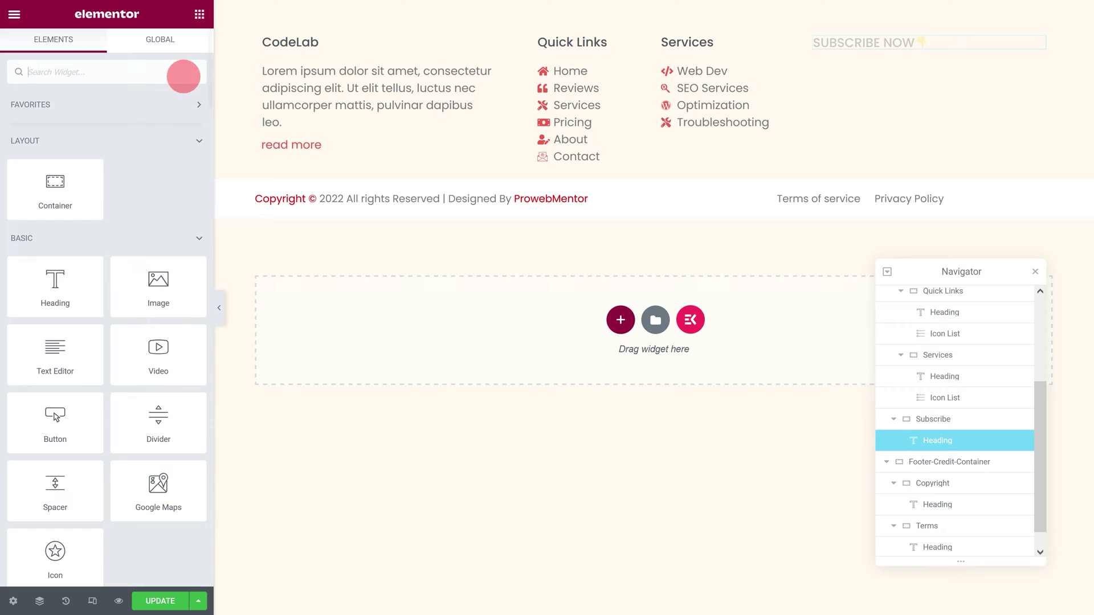
pyautogui.moveTo(74, 346); pyautogui.dragTo(954, 47)
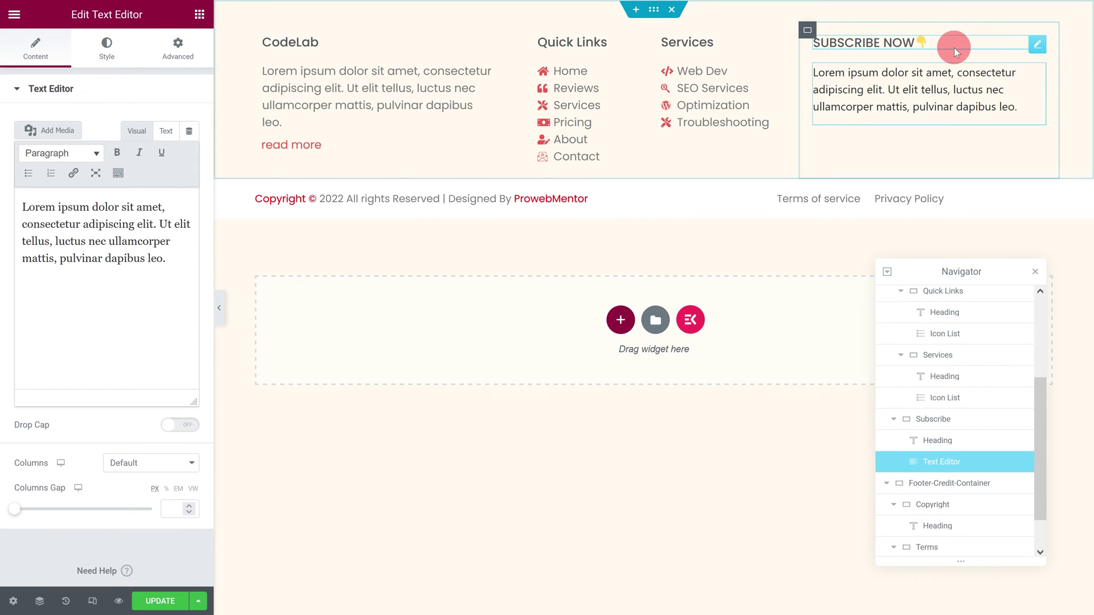
pyautogui.moveTo(179, 253); pyautogui.dragTo(7, 203)
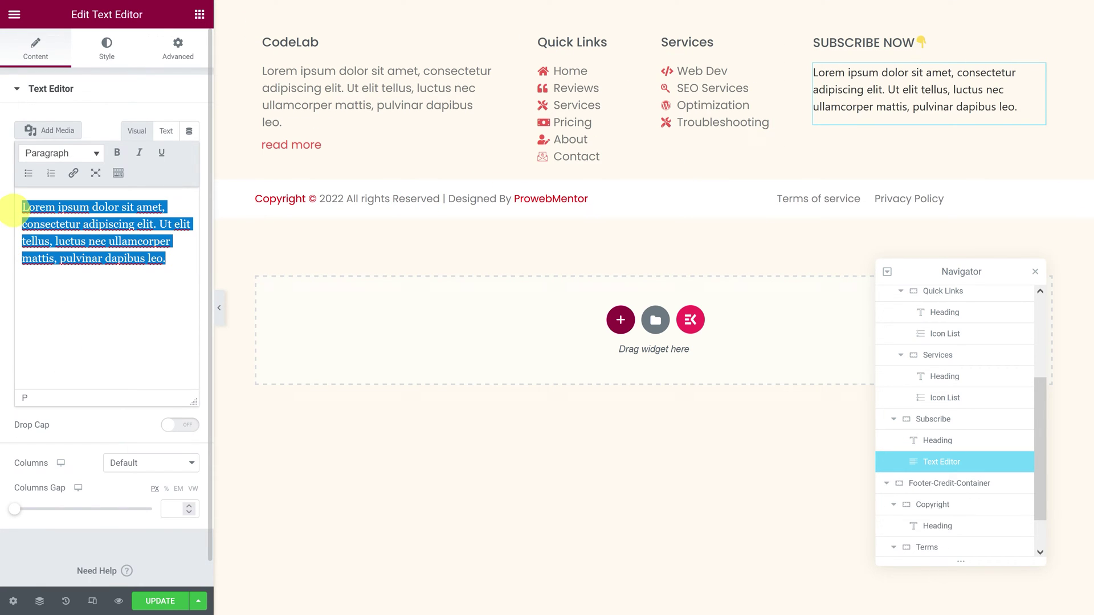
pyautogui.press('BackSpace')
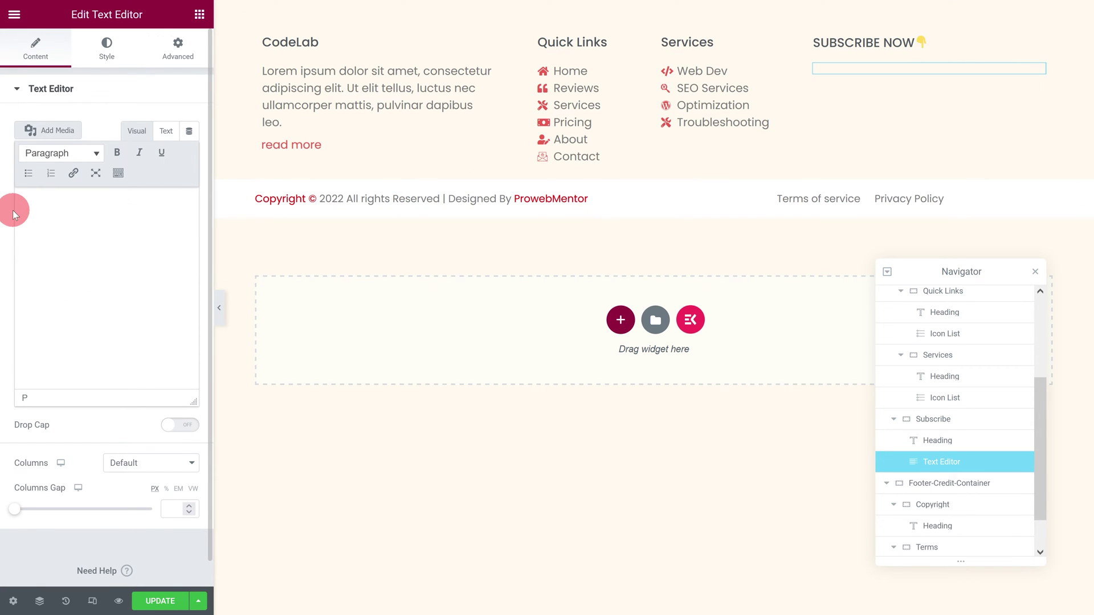
# Add a left-aligned 'FOLLOW US:' heading below the text box.
pyautogui.click(200, 15)
pyautogui.moveTo(71, 274); pyautogui.dragTo(863, 67)
pyautogui.moveTo(151, 137); pyautogui.dragTo(8, 137)
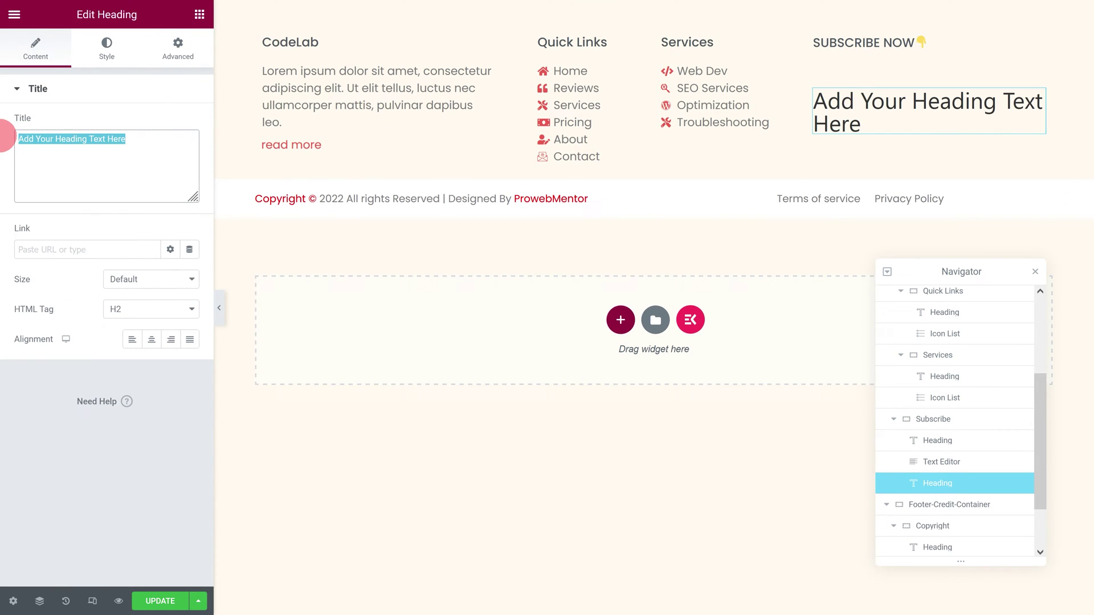
pyautogui.write('FOLLOW US:')
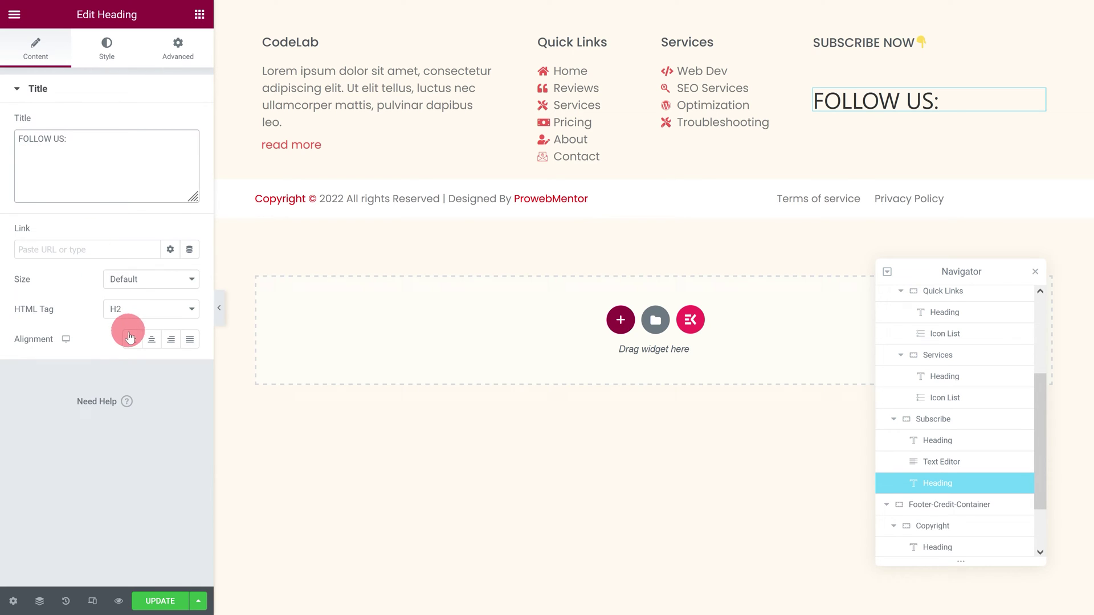
pyautogui.click(131, 340)
# Give the FOLLOW US: heading the Secondary global colour.
pyautogui.click(106, 45)
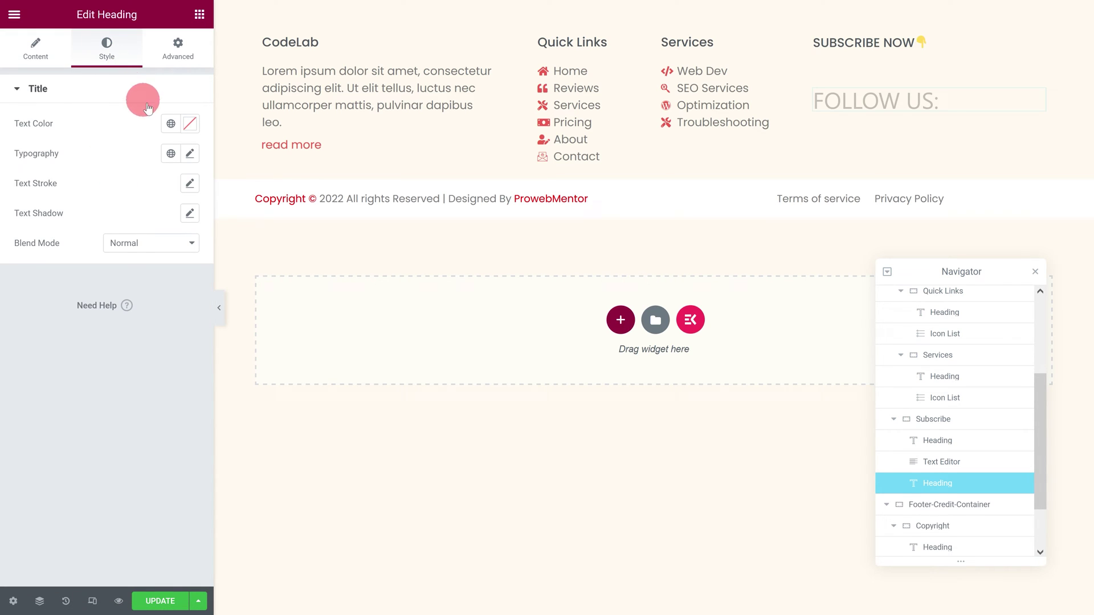
pyautogui.click(171, 123)
pyautogui.click(88, 236)
# Set the FOLLOW US: typography to Poppins, 1em, weight 500.
pyautogui.click(190, 153)
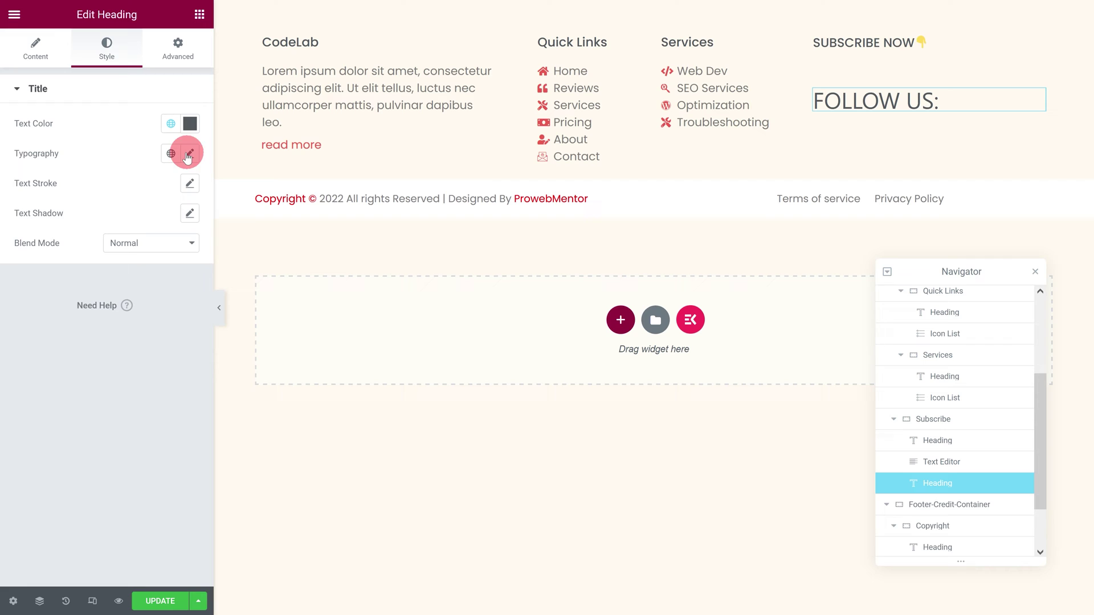
pyautogui.click(154, 218)
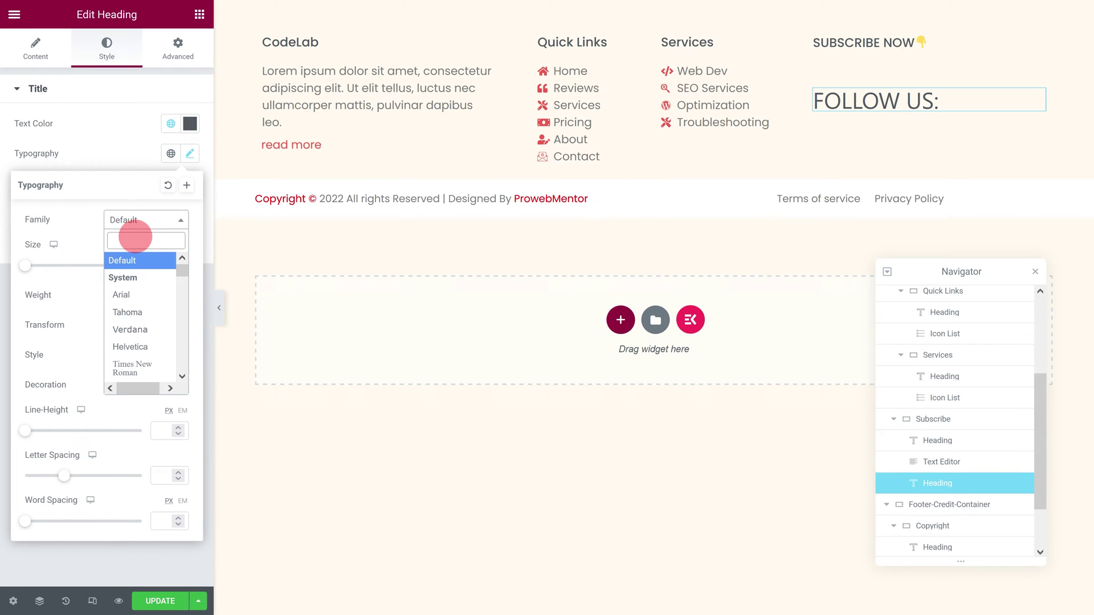
pyautogui.write('Poppins')
pyautogui.click(136, 276)
pyautogui.click(149, 245)
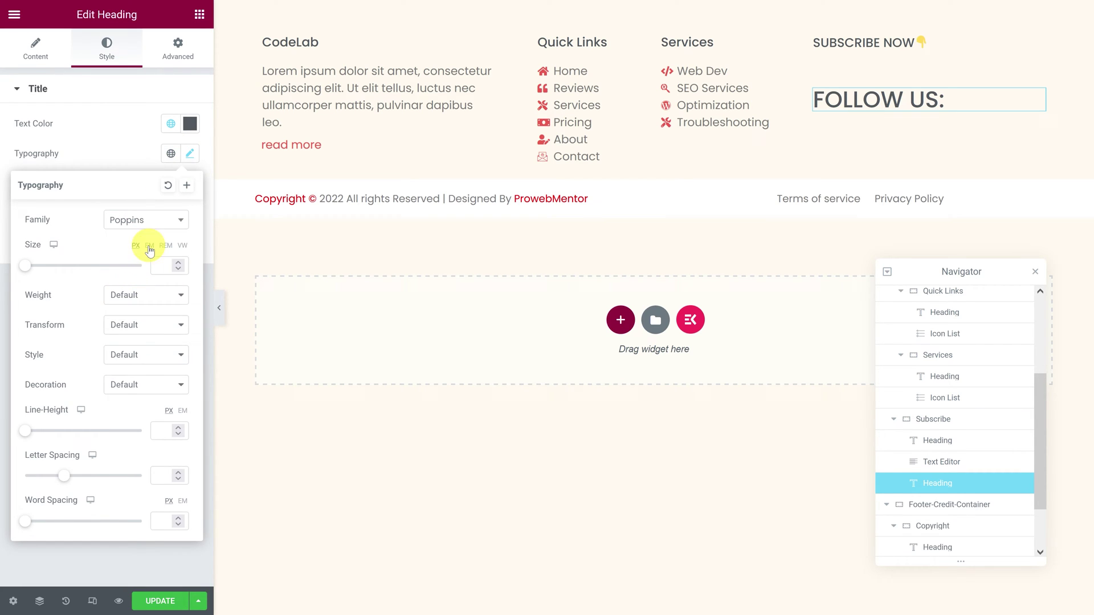
pyautogui.click(157, 266)
pyautogui.write('1')
pyautogui.click(140, 295)
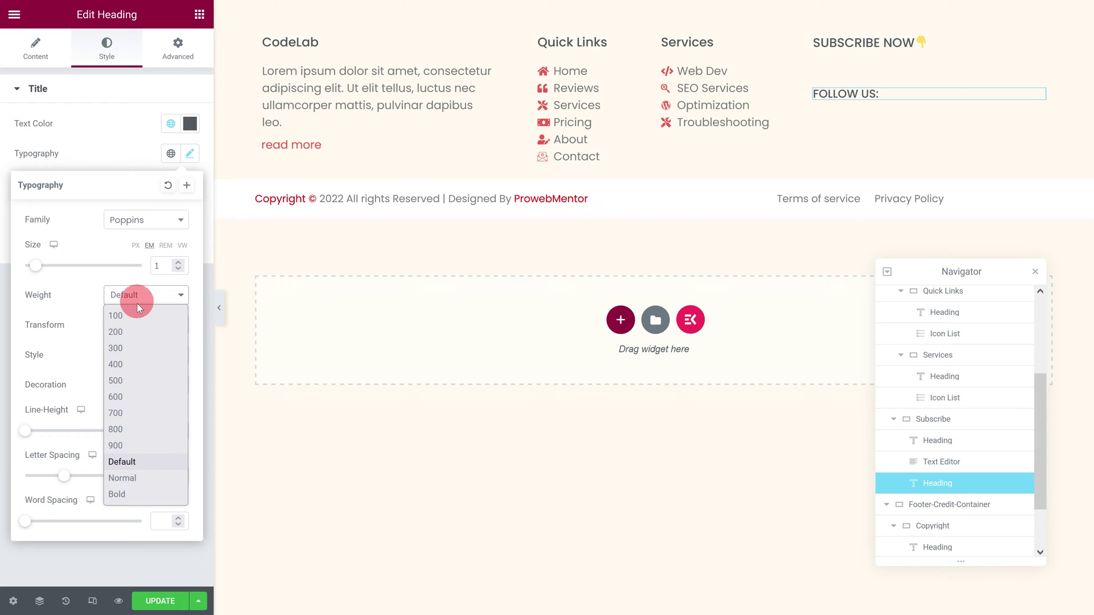
pyautogui.click(115, 381)
pyautogui.click(106, 164)
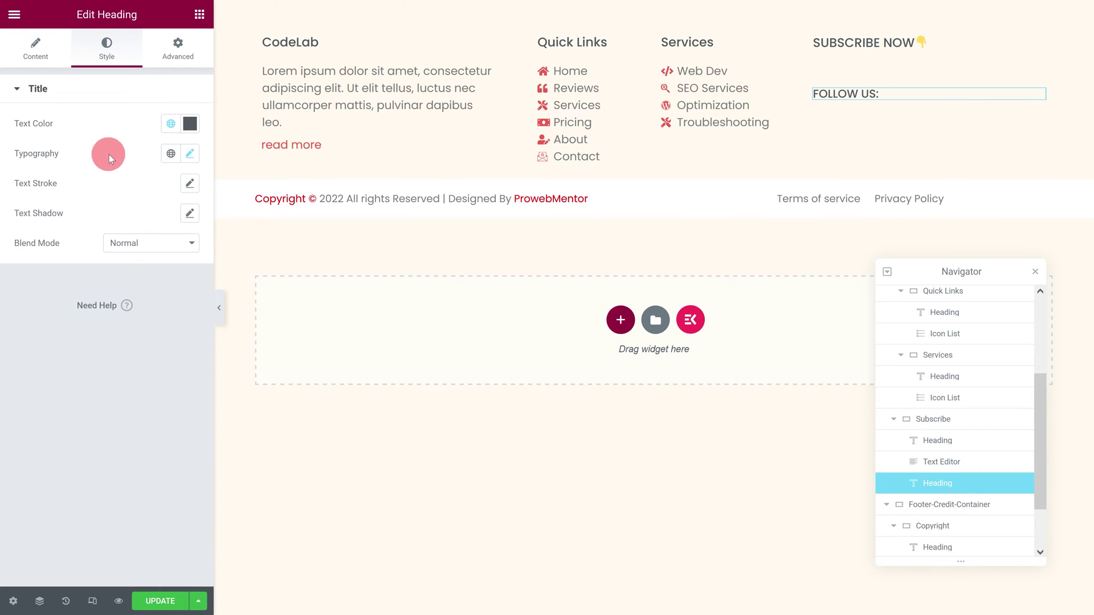
pyautogui.click(199, 15)
# Add circular, left-aligned Social Icons under the FOLLOW US: heading.
pyautogui.click(159, 69)
pyautogui.write('social icons')
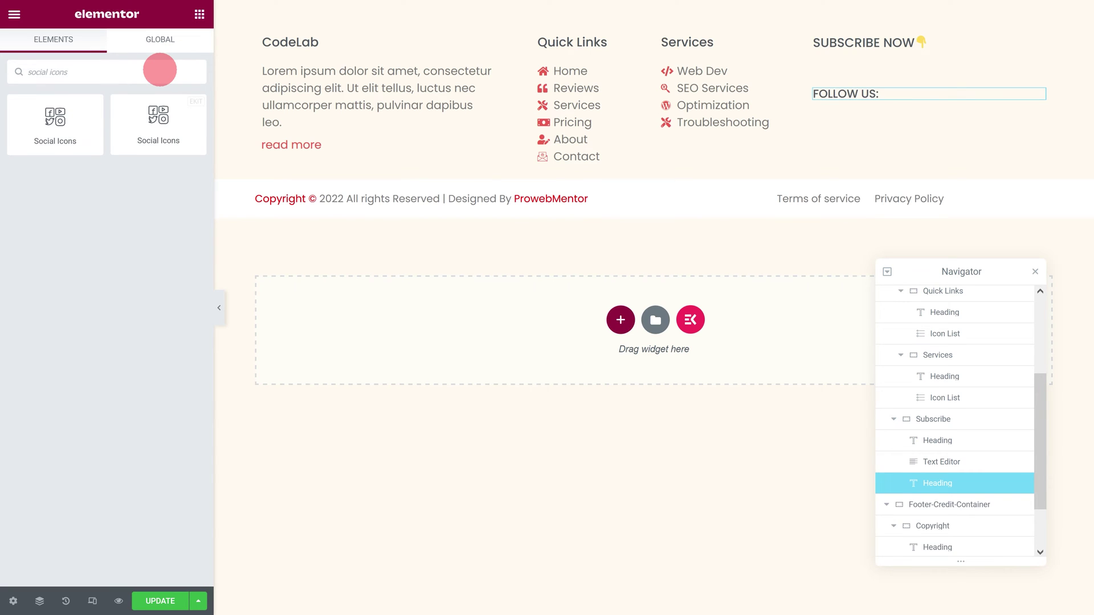
pyautogui.moveTo(55, 119); pyautogui.dragTo(813, 91)
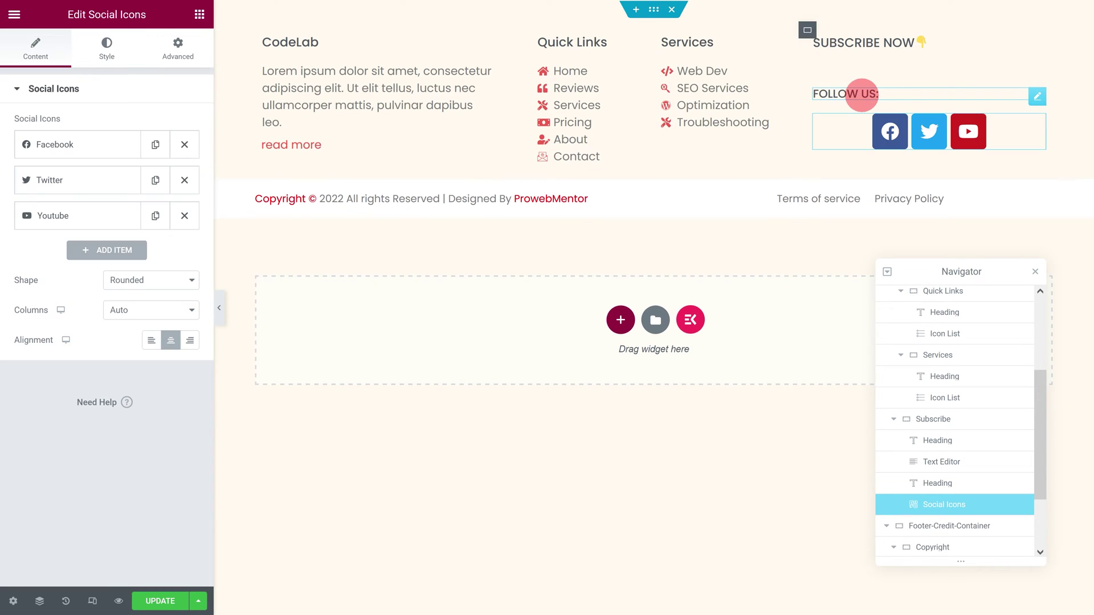
pyautogui.click(129, 280)
pyautogui.click(123, 335)
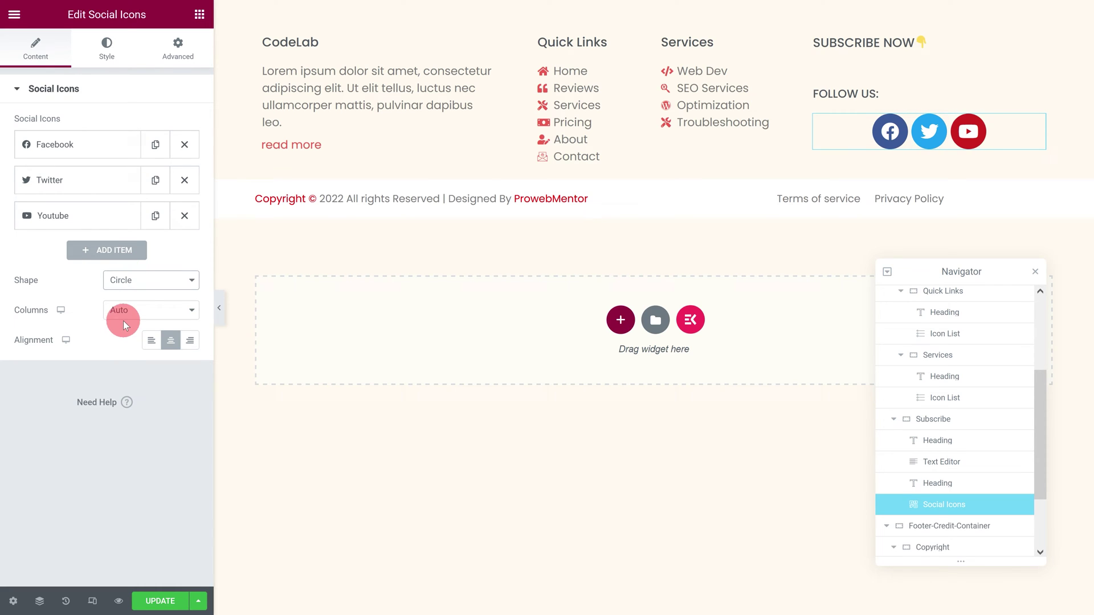
pyautogui.click(151, 340)
# Give the icons a custom red Primary colour and a size of 17.
pyautogui.click(118, 50)
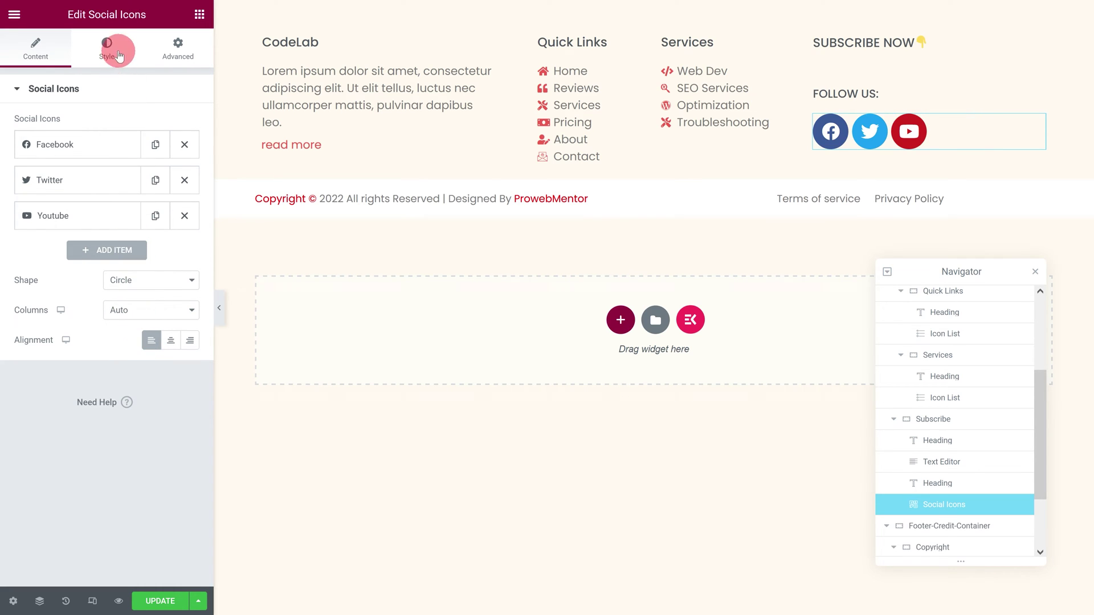
pyautogui.click(149, 123)
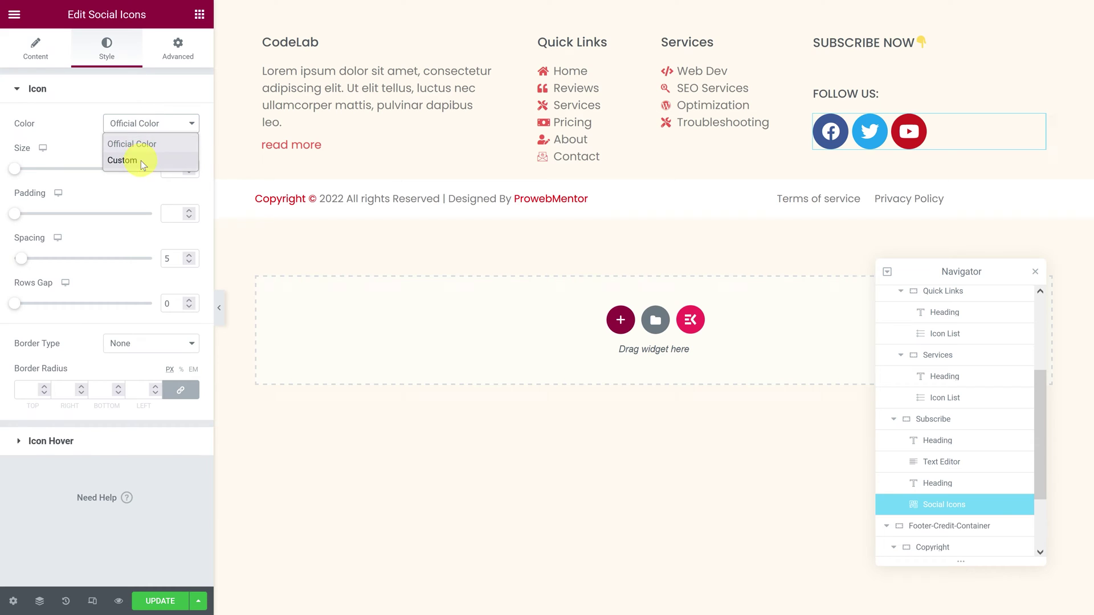
pyautogui.click(122, 160)
pyautogui.click(170, 153)
pyautogui.click(94, 245)
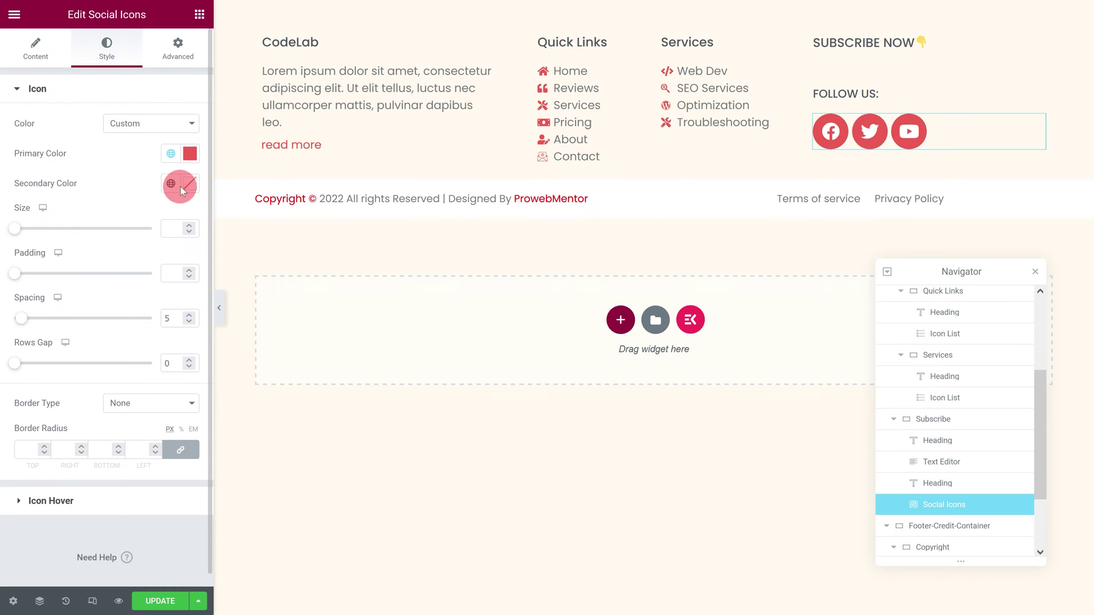
pyautogui.click(188, 183)
pyautogui.click(6, 224)
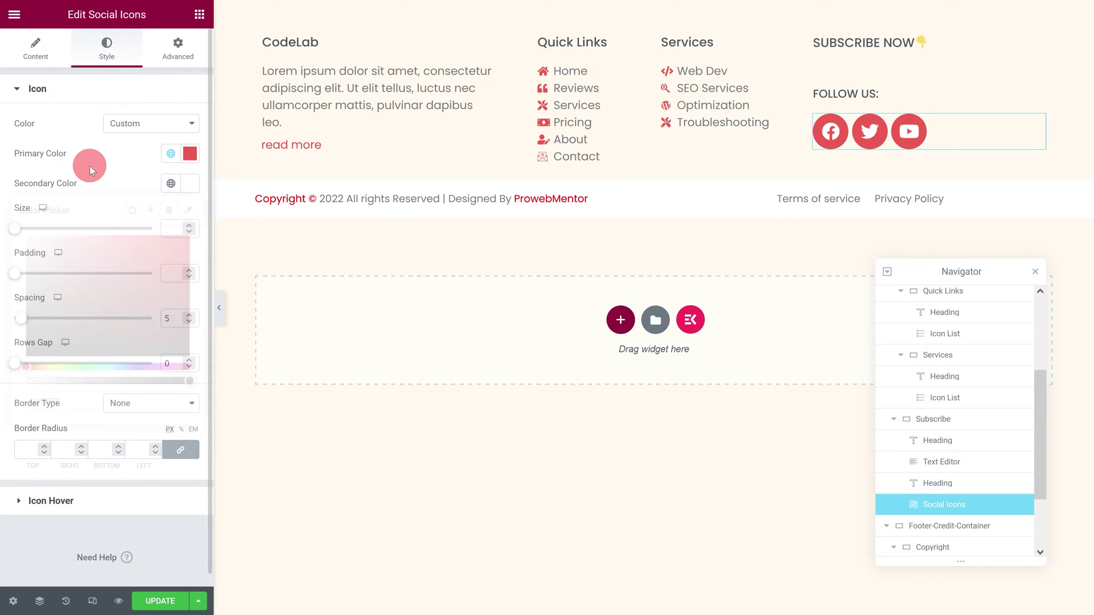
pyautogui.click(167, 224)
pyautogui.write('17')
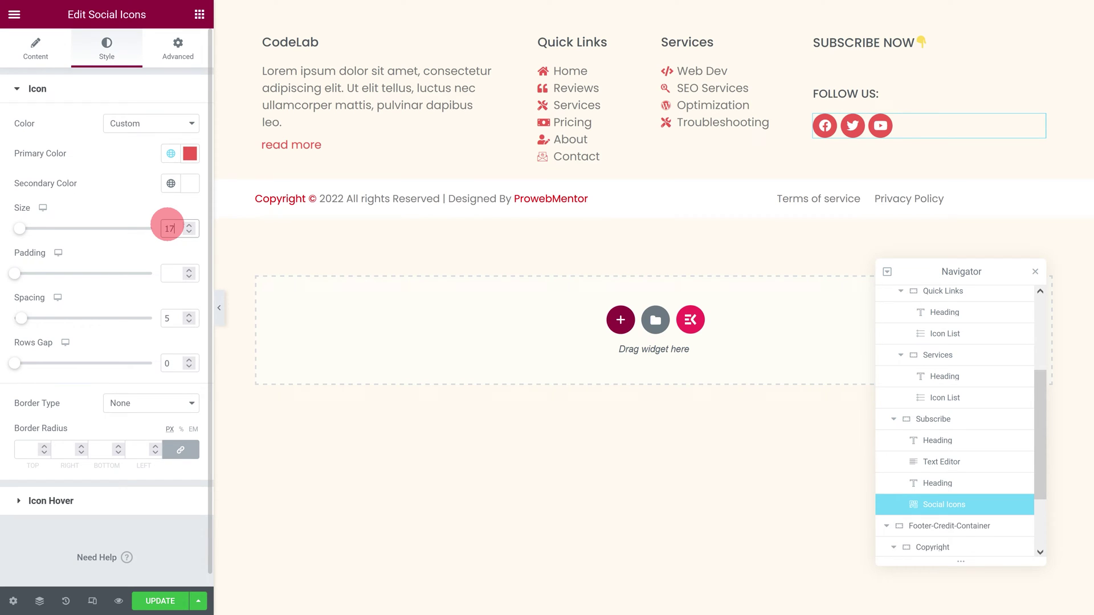
pyautogui.click(925, 421)
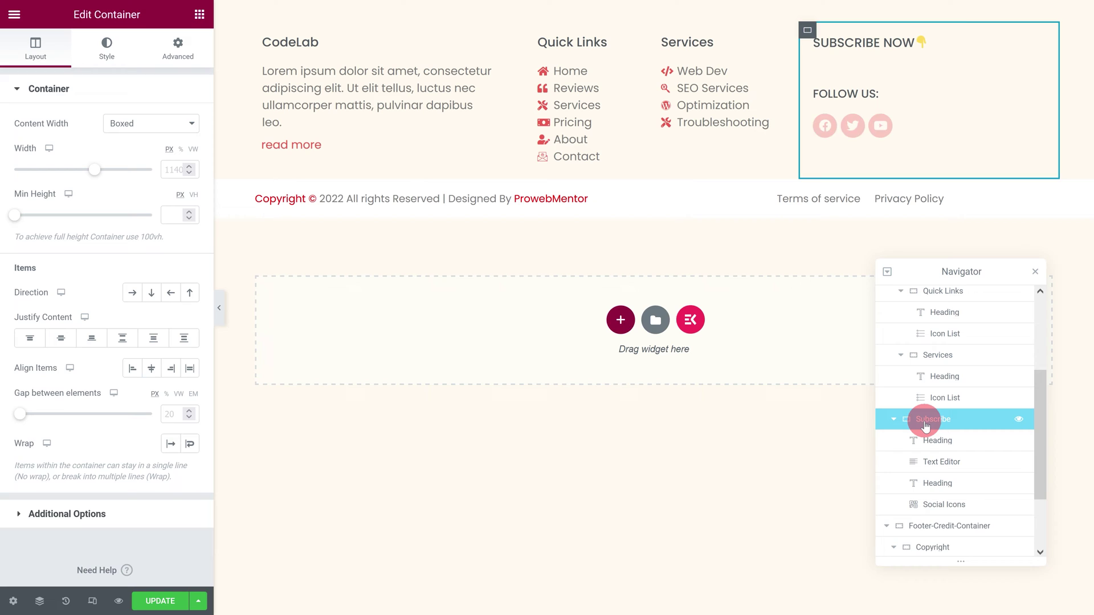
# Set the Subscribe container to column direction, justified to start, with a 10 px gap.
pyautogui.click(151, 297)
pyautogui.click(31, 338)
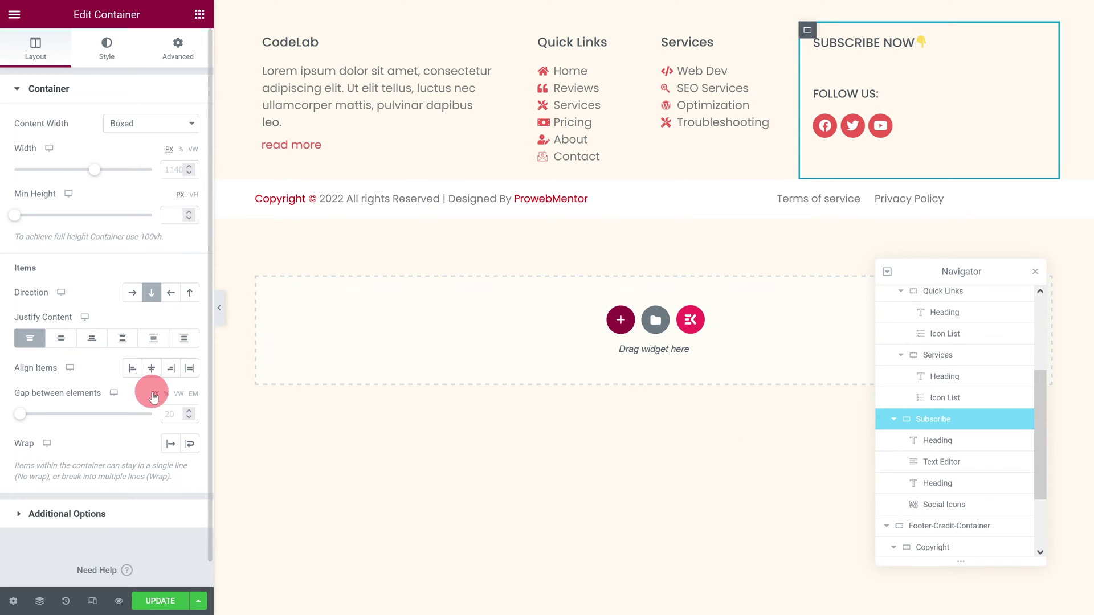
pyautogui.click(164, 411)
pyautogui.write('10')
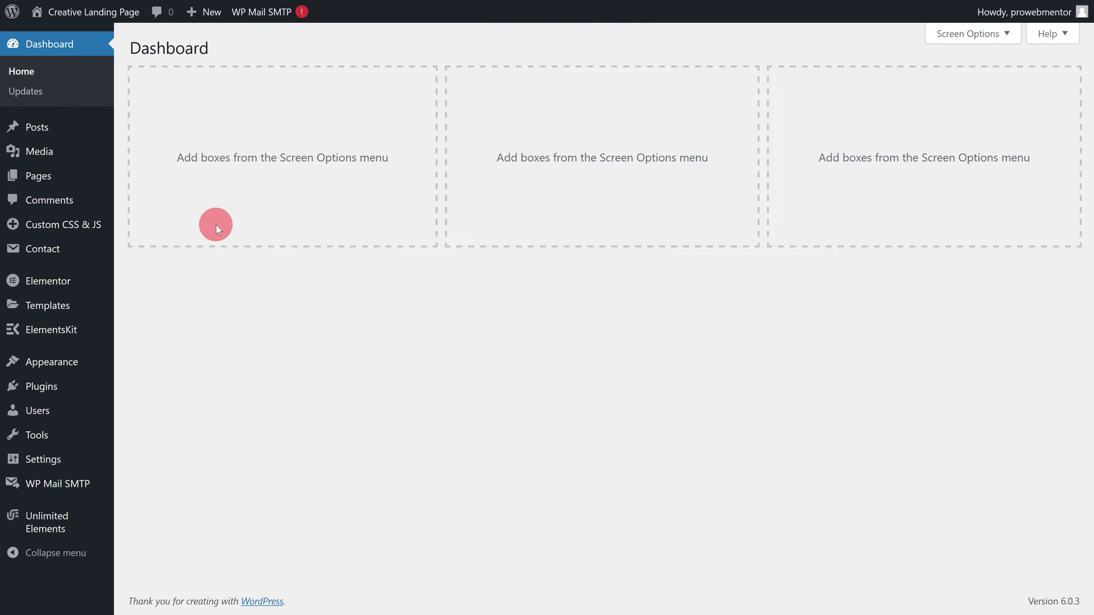
# Go to Contact > Contact Forms in the WordPress admin sidebar.
pyautogui.moveTo(62, 260)
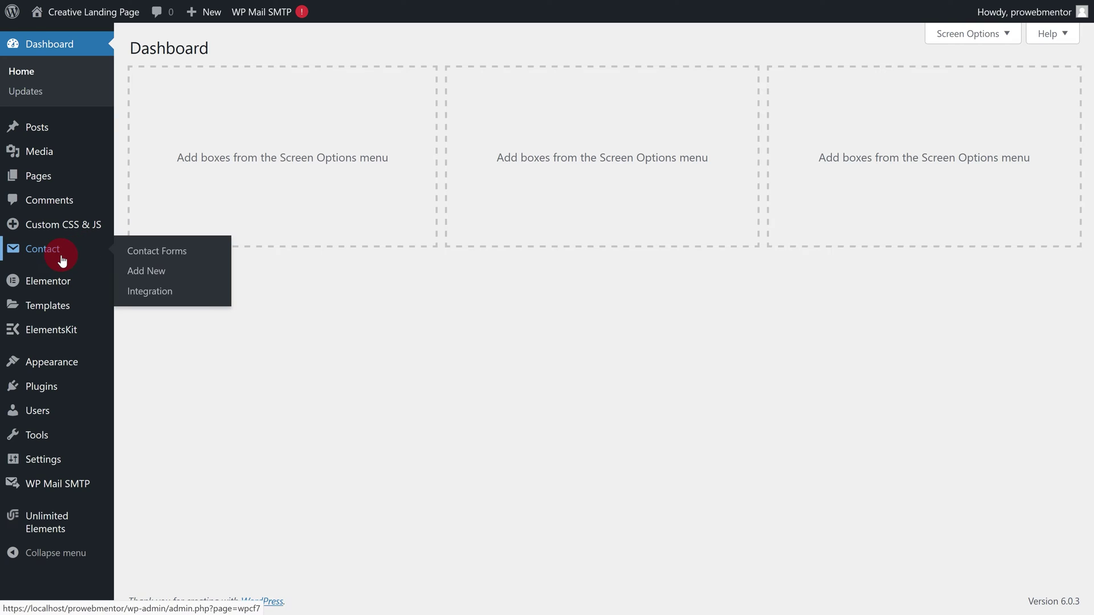
pyautogui.click(141, 257)
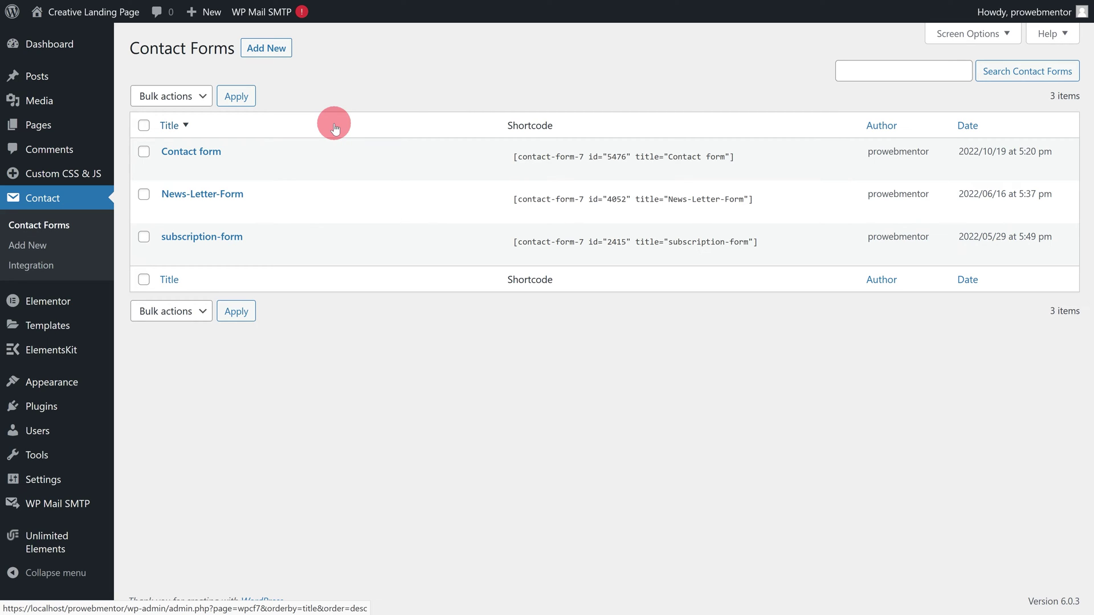
# Create a new contact form titled 'Footer Subscription Form'.
pyautogui.click(273, 50)
pyautogui.click(276, 78)
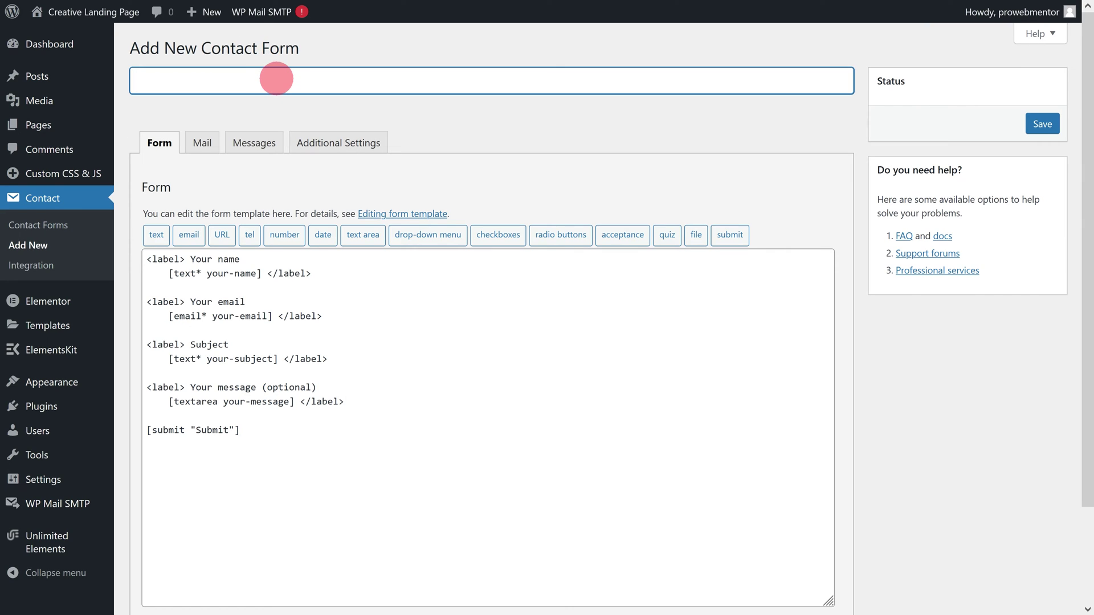
pyautogui.write('Footer Subscription Form')
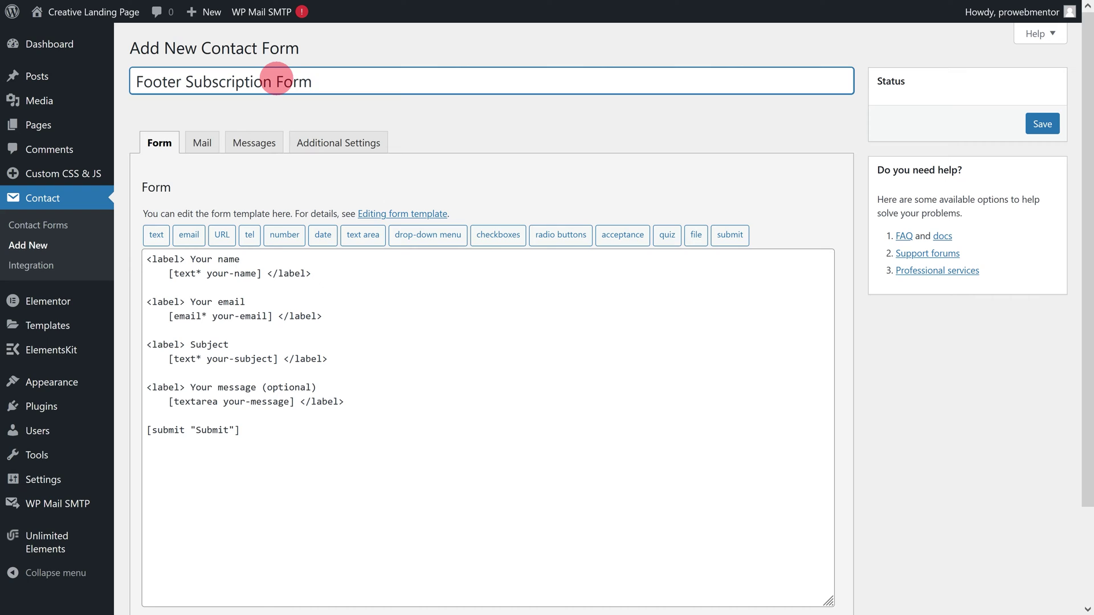
# Replace the default template with pasted markup holding an email field and 'Subscribe!' button.
pyautogui.moveTo(268, 431); pyautogui.dragTo(131, 254)
pyautogui.press('BackSpace')
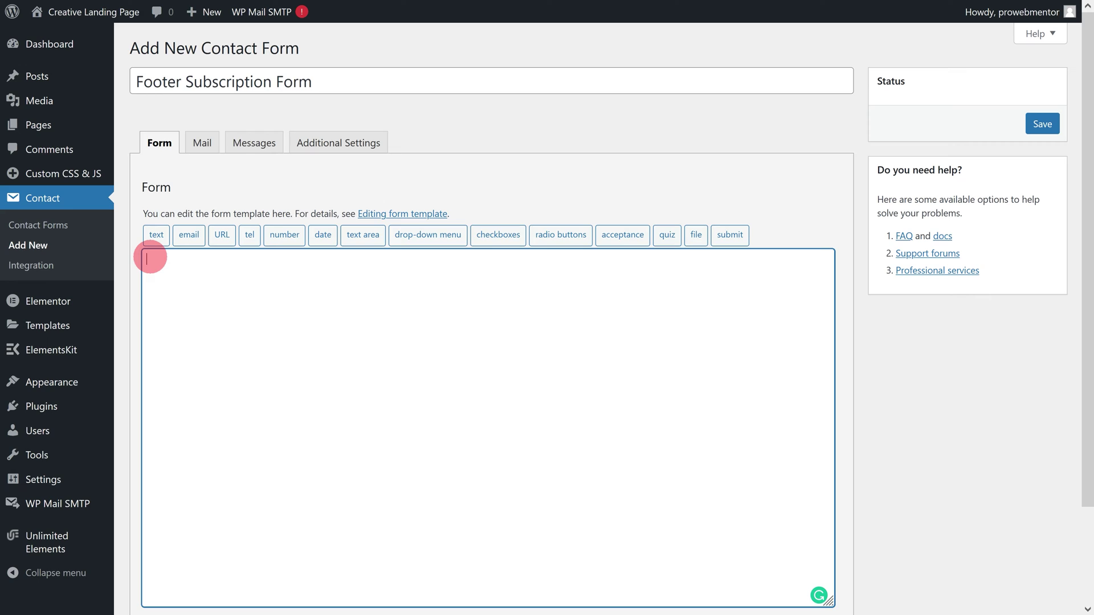
pyautogui.write('<div class="news-letter-wrapper">     <div id="news-letter-container" class="email-submit">             <div class="column1">                [email* your-email placeholder "✉ Enter Email"]             </div>             <div class="column2">                 [submit "Subscribe!"]             </div>     </div> </div>')
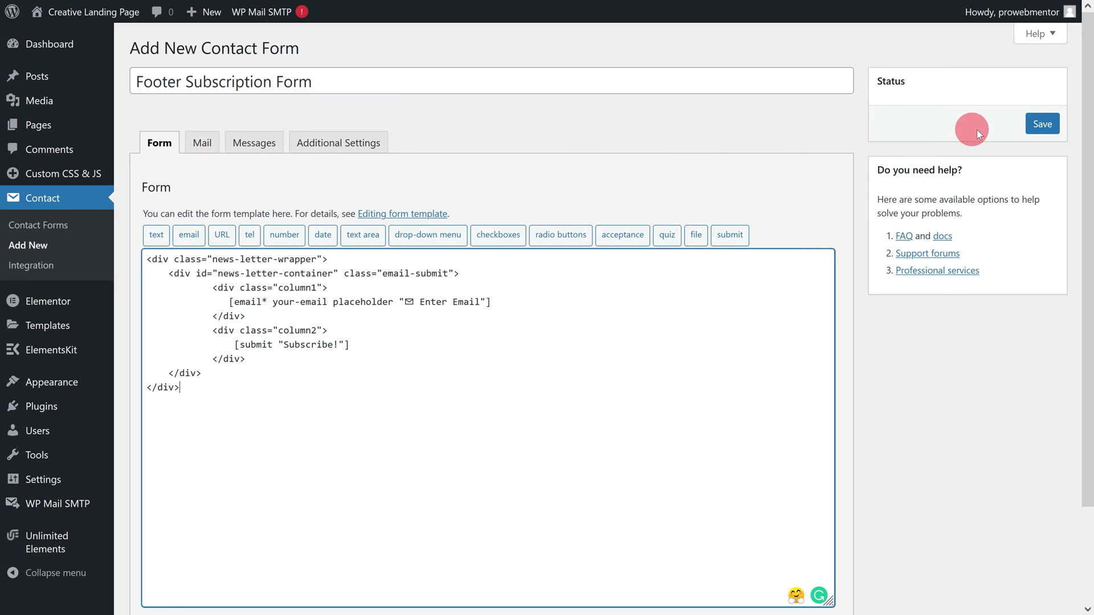
# Save the form, copy its shortcode (id 5667), and update the Elementor footer.
pyautogui.click(1048, 125)
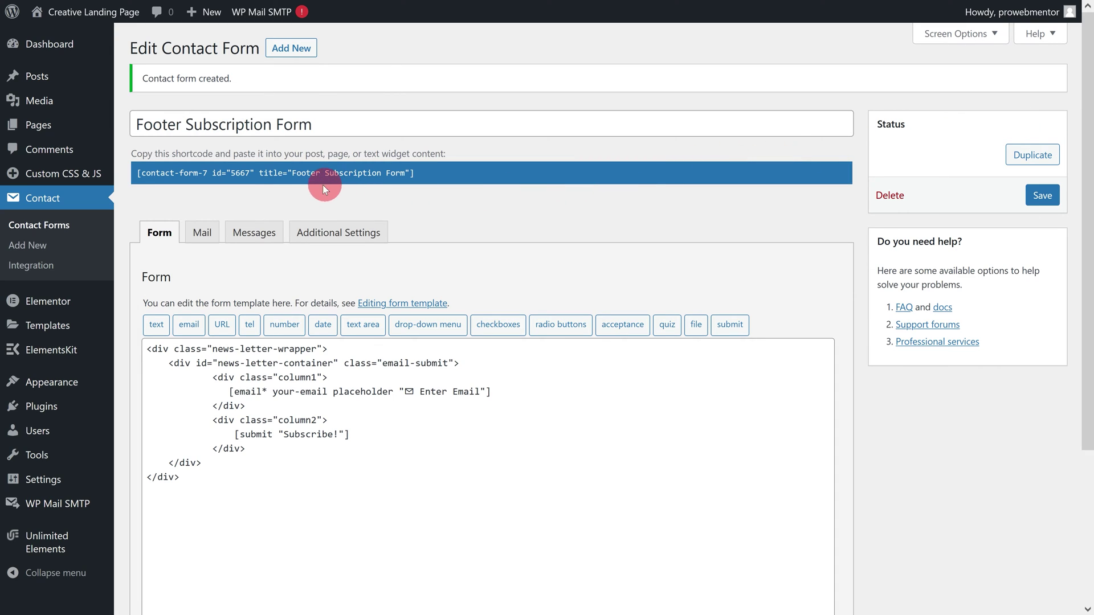
pyautogui.click(282, 174)
pyautogui.hotkey('ctrl', 'c')
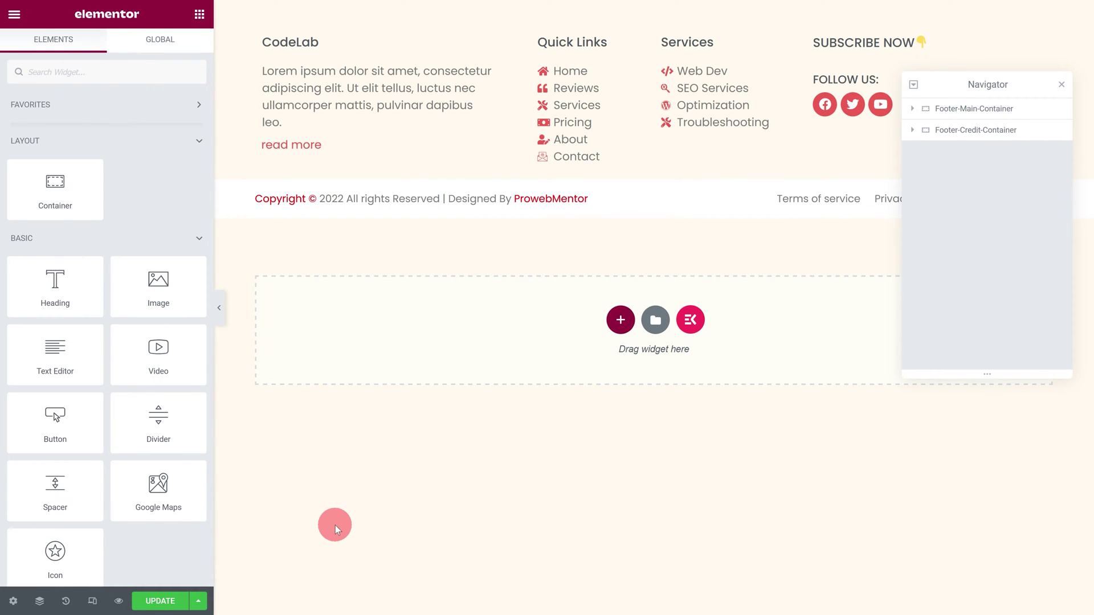
pyautogui.click(173, 601)
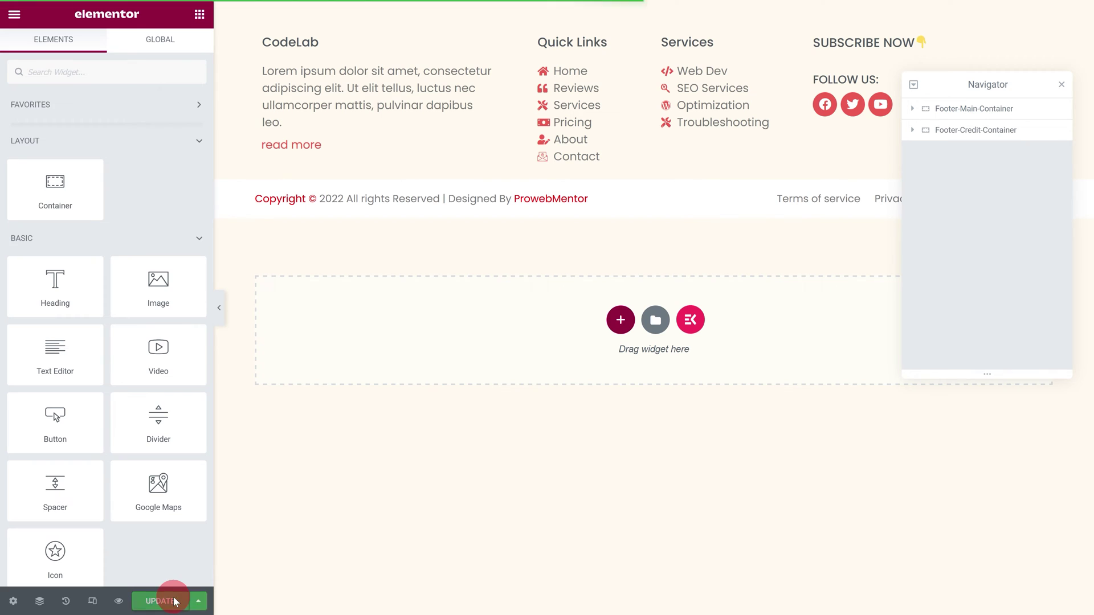
# Reload the editor and give the Subscribe text block the CSS class 'subscription-form'.
pyautogui.press('F5')
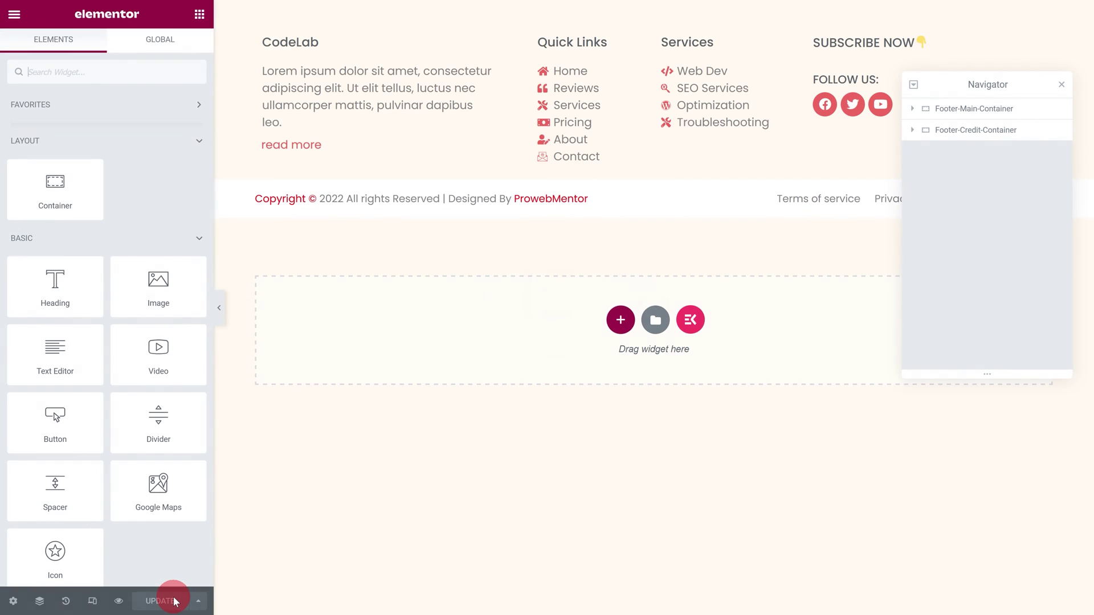
pyautogui.click(912, 109)
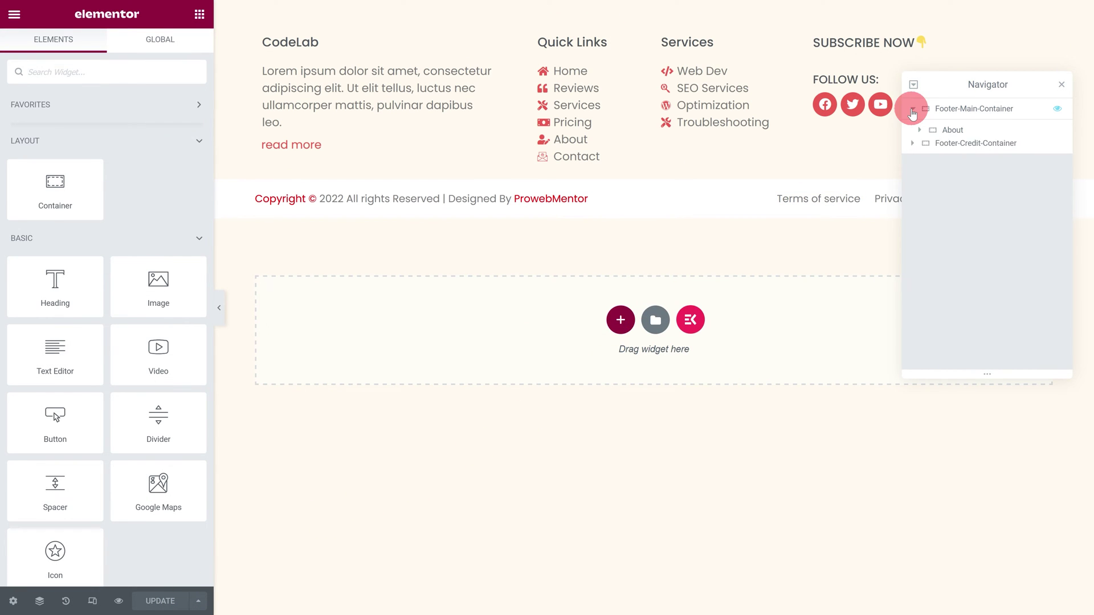
pyautogui.click(918, 173)
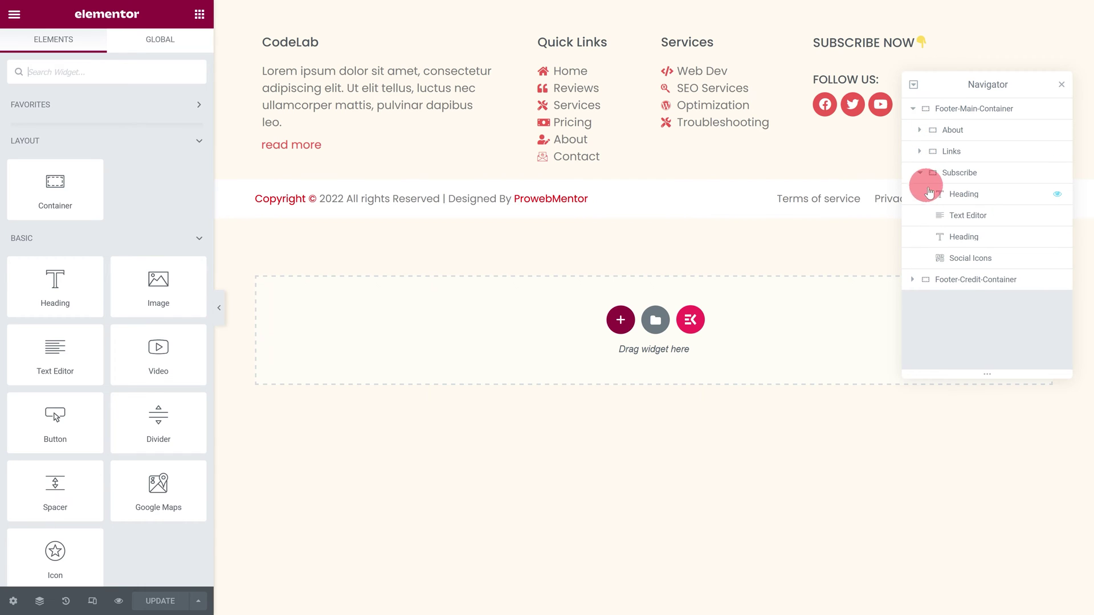
pyautogui.click(949, 214)
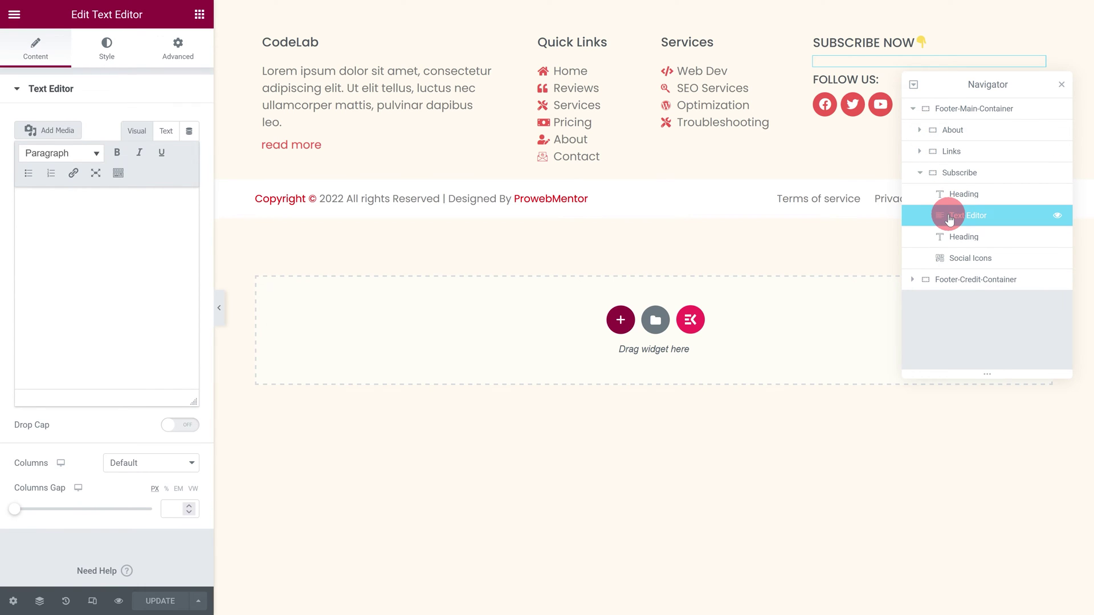
pyautogui.click(177, 48)
pyautogui.click(114, 503)
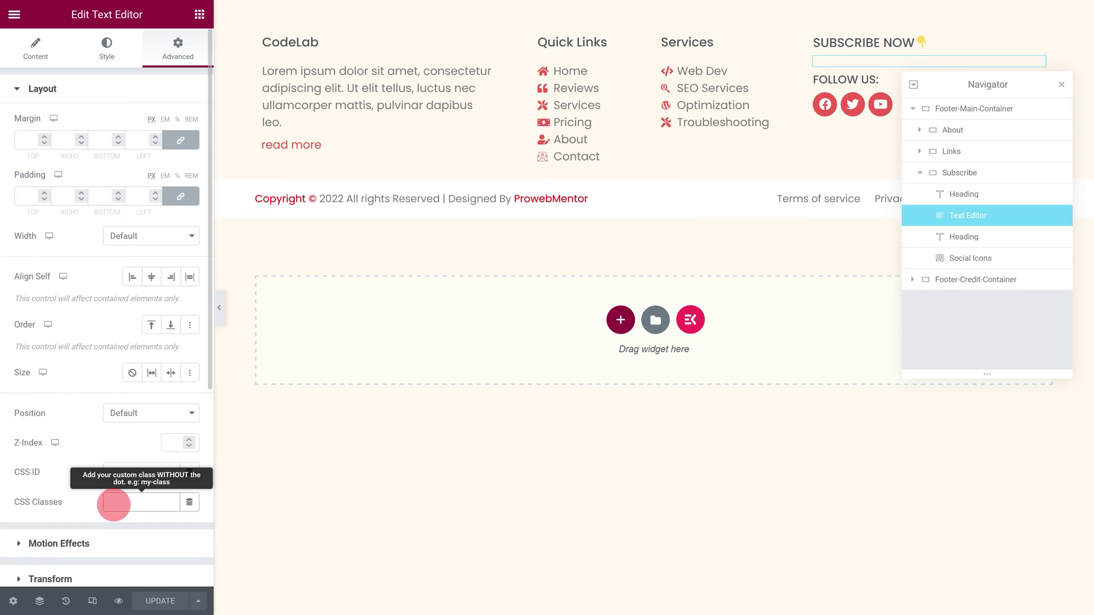
pyautogui.write('subscription-form')
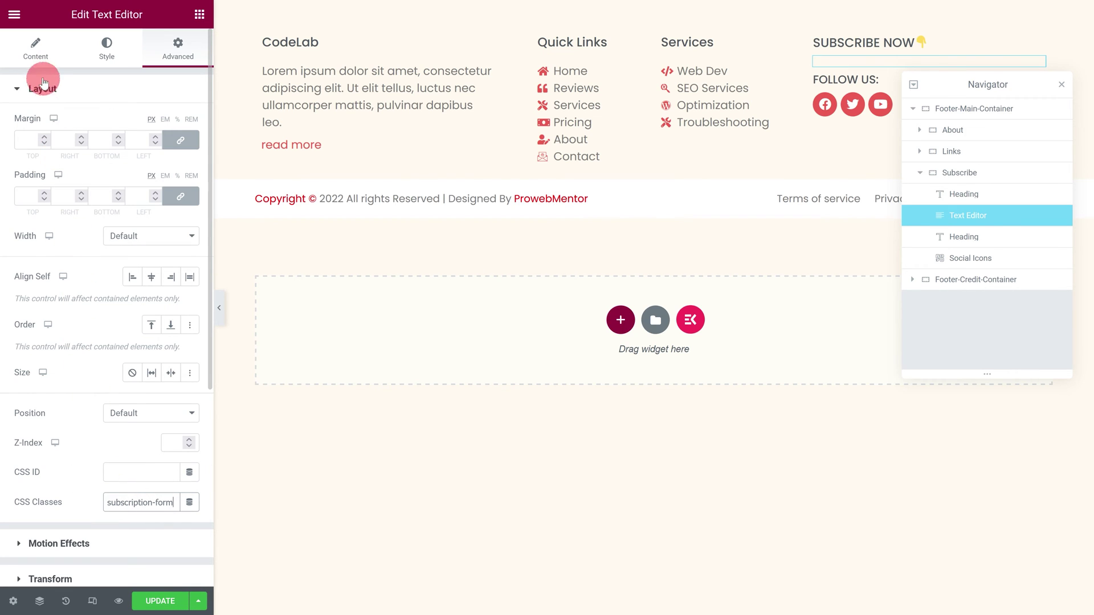
# Paste the Footer Subscription Form shortcode into the text block's content.
pyautogui.click(36, 49)
pyautogui.click(51, 199)
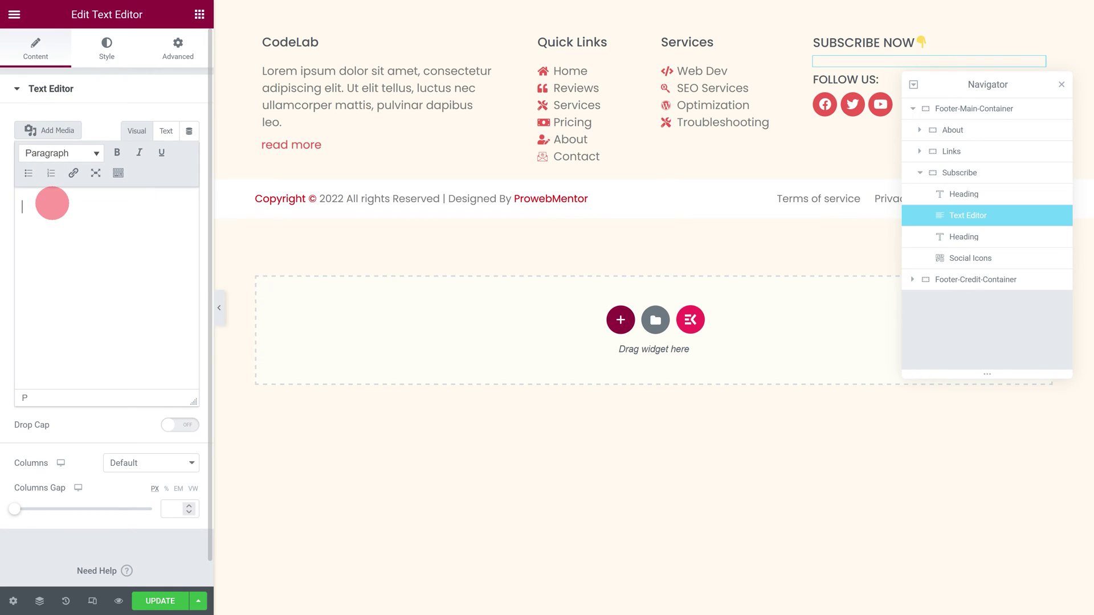
pyautogui.hotkey('ctrl', 'v')
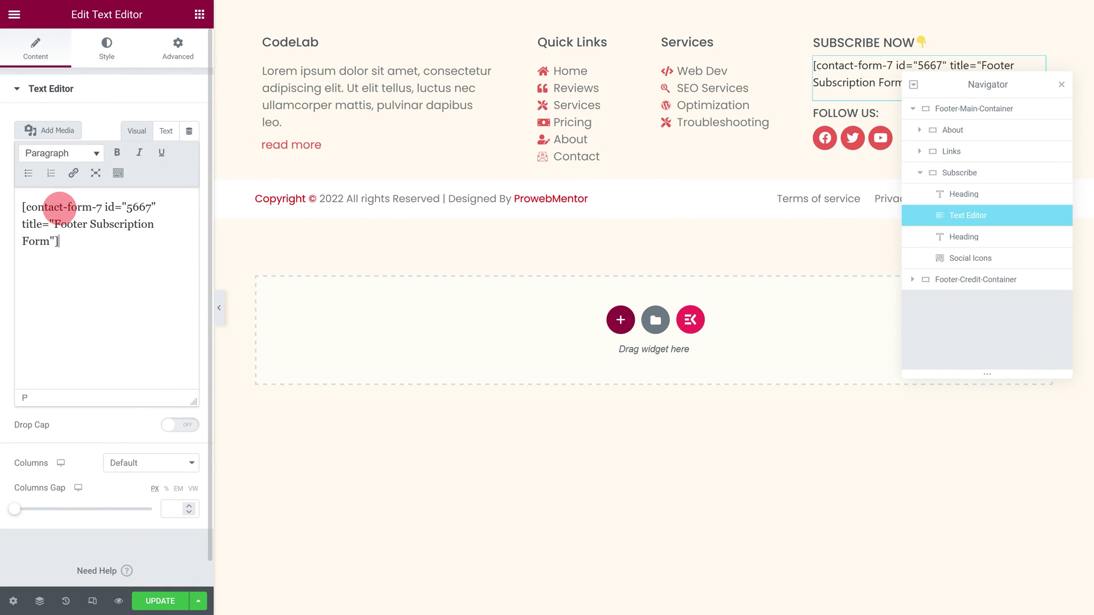
# Add an HTML widget below the social icons containing the subscription-form styling CSS.
pyautogui.click(200, 14)
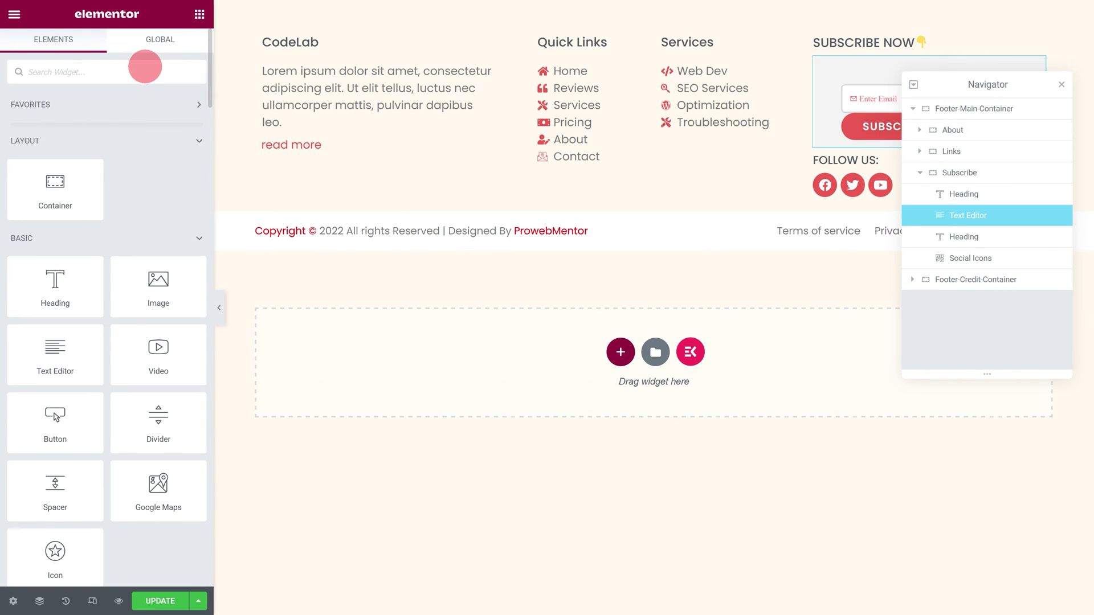
pyautogui.write('HTML')
pyautogui.moveTo(81, 111); pyautogui.dragTo(849, 197)
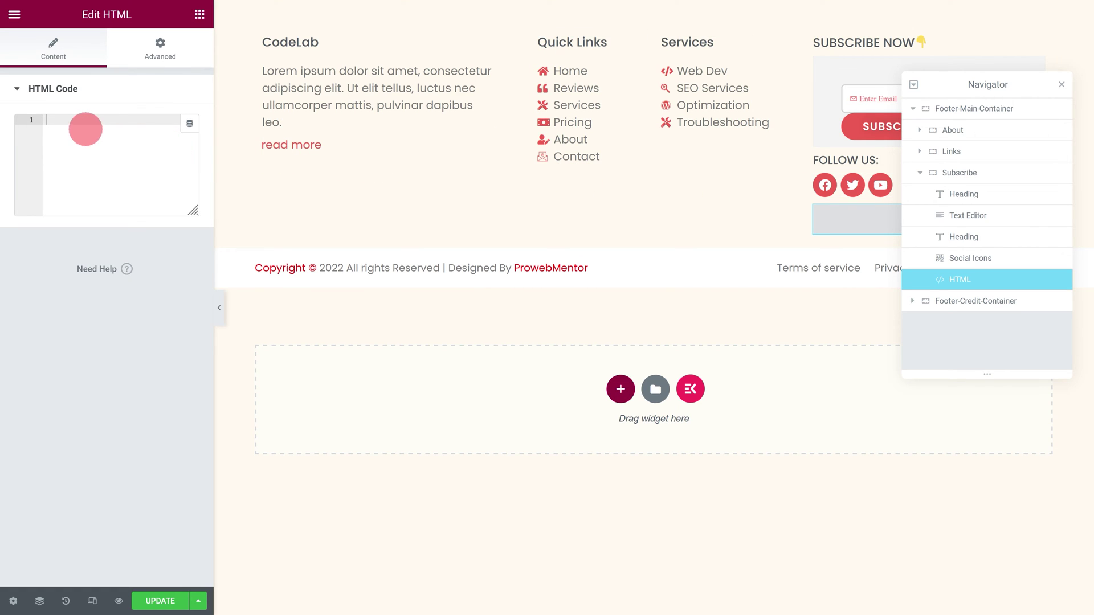
pyautogui.click(79, 128)
pyautogui.hotkey('ctrl', 'v')
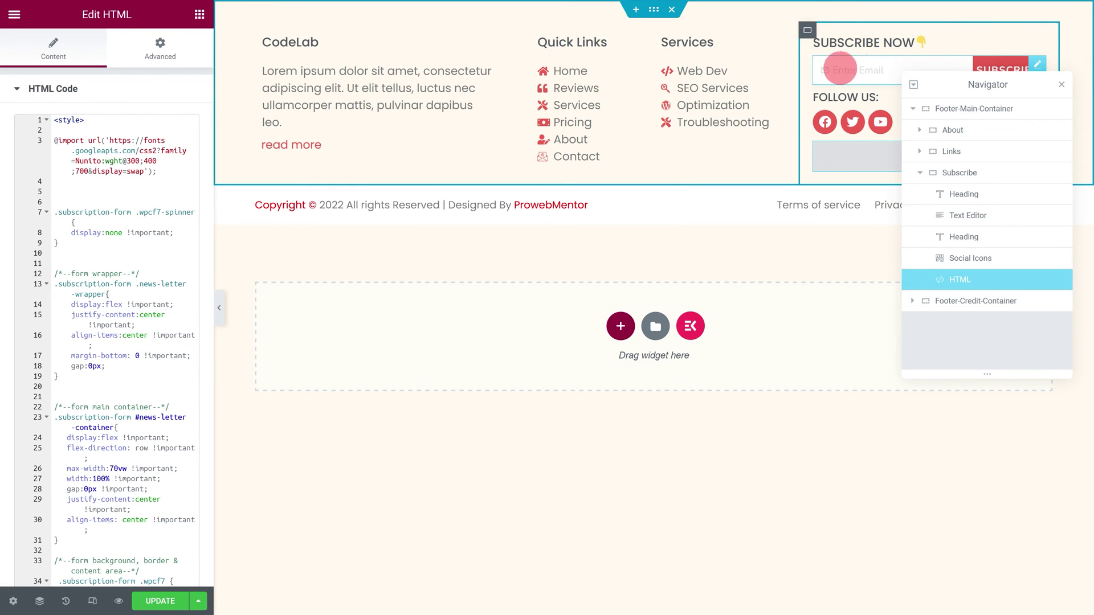
# Save the page and switch to responsive device preview.
pyautogui.moveTo(952, 85); pyautogui.dragTo(959, 273)
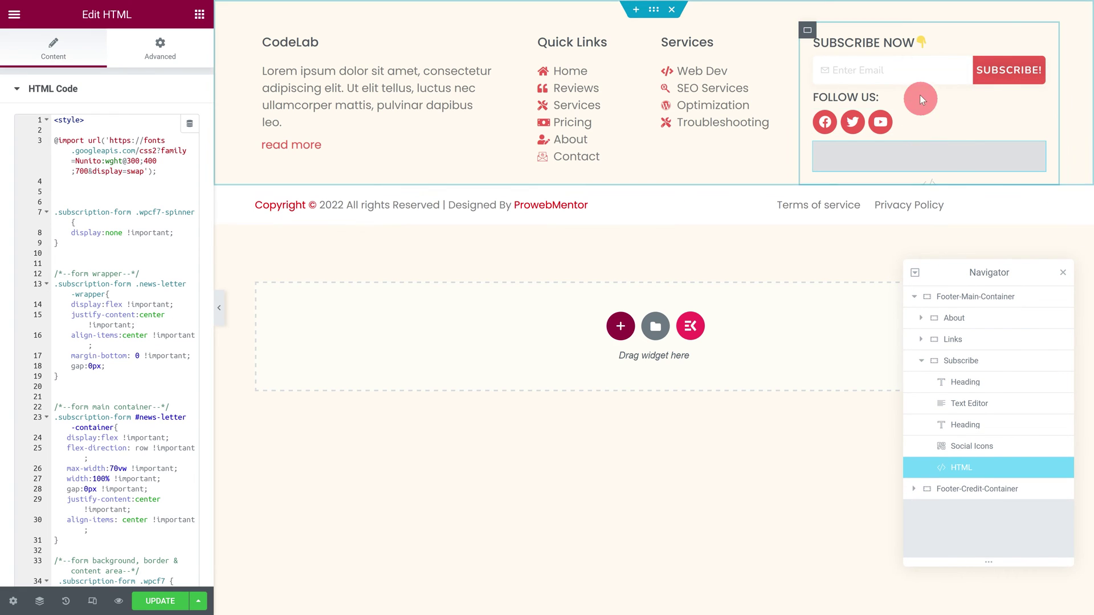
pyautogui.hotkey('ctrl', 's')
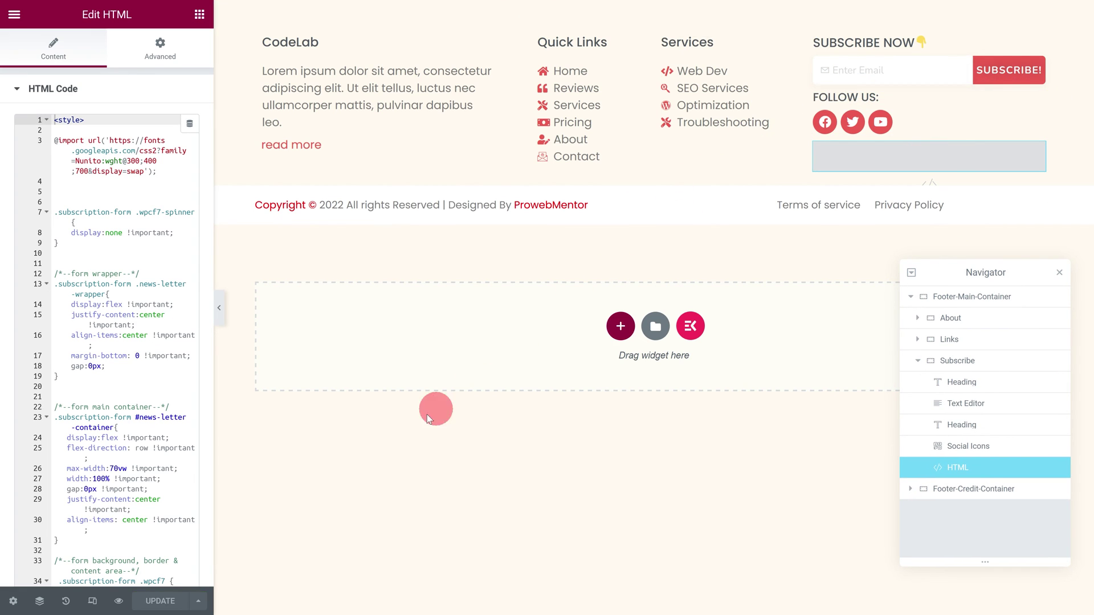
pyautogui.click(93, 601)
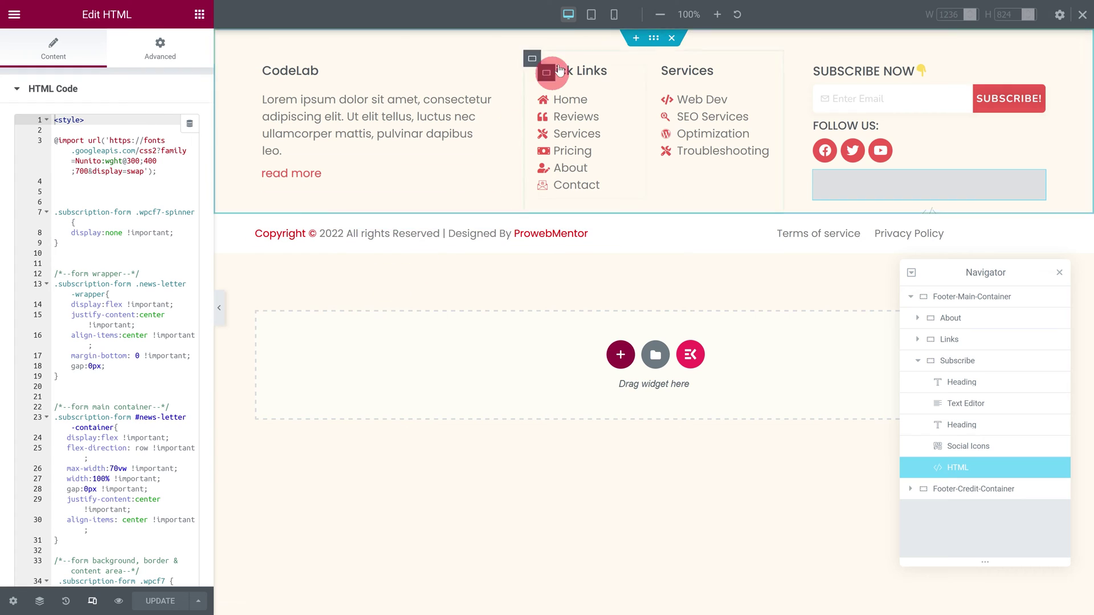
# In tablet view, set the SUBSCRIBE NOW heading's typography size to 1 em.
pyautogui.click(591, 14)
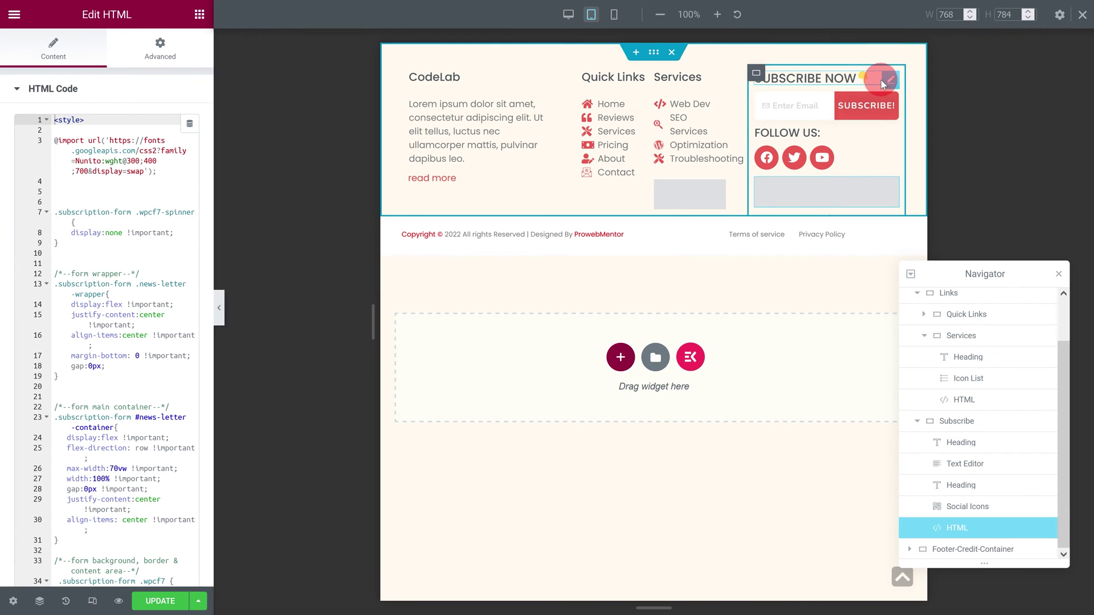
pyautogui.click(881, 83)
pyautogui.click(105, 51)
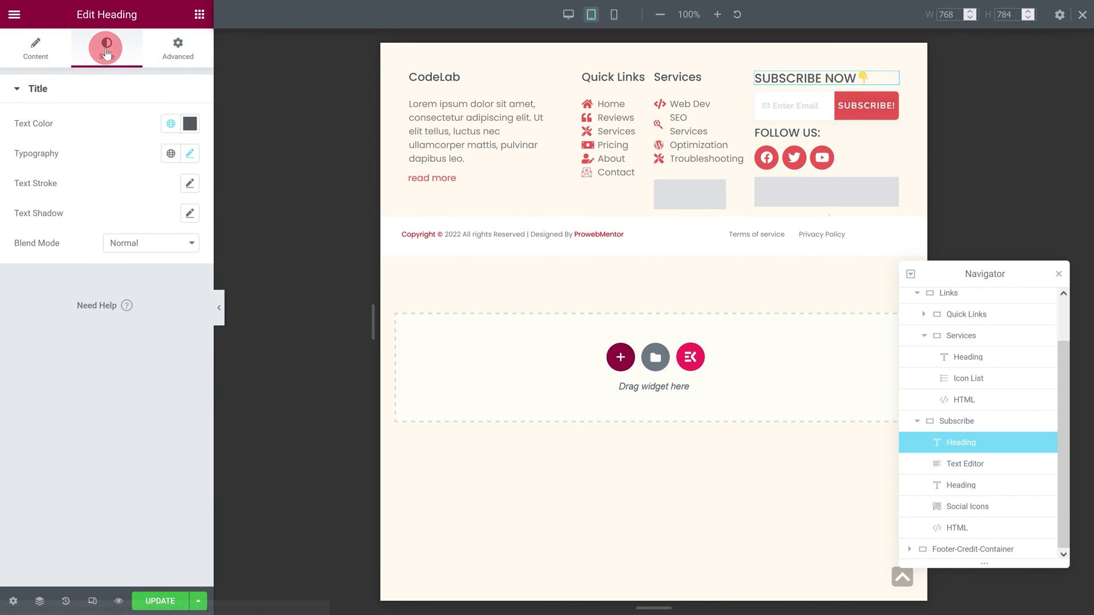
pyautogui.click(190, 153)
pyautogui.click(162, 266)
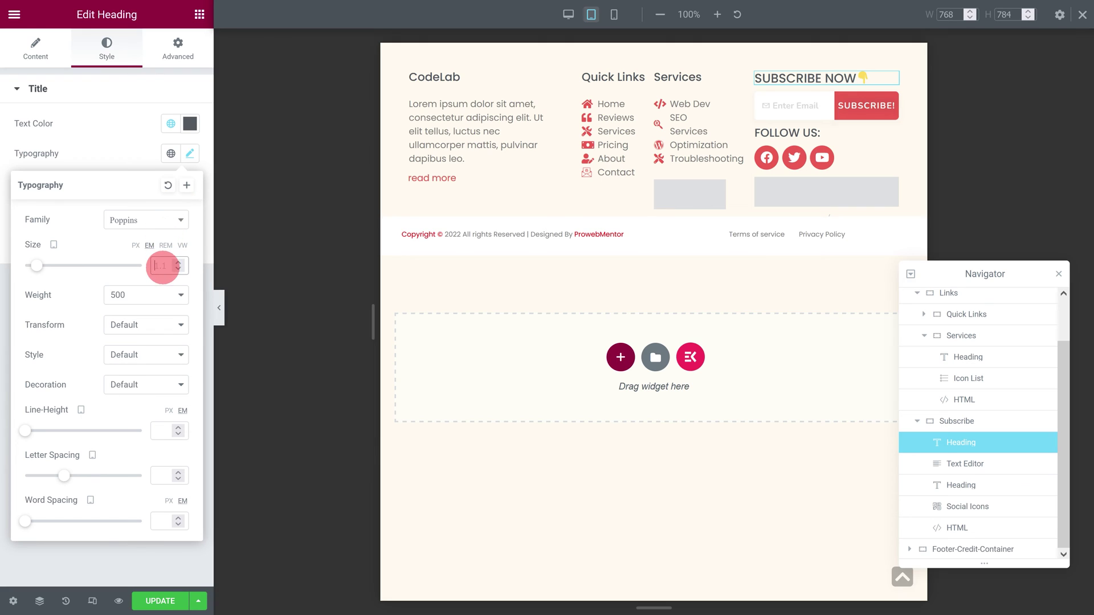
pyautogui.write('1')
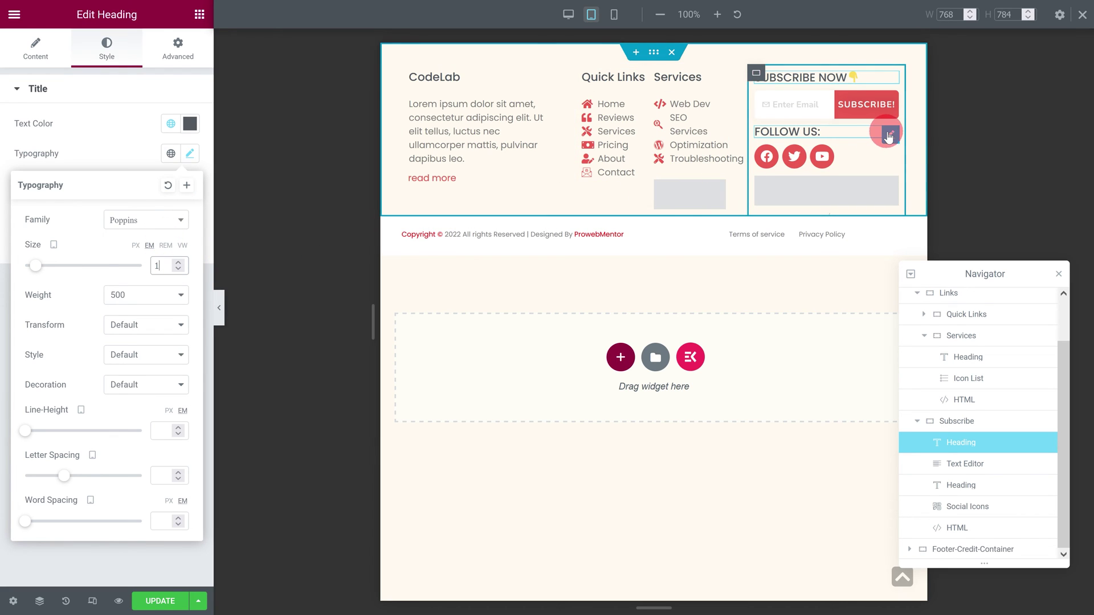
# Set the FOLLOW US heading's tablet font size to 0.8 em.
pyautogui.click(888, 135)
pyautogui.click(107, 49)
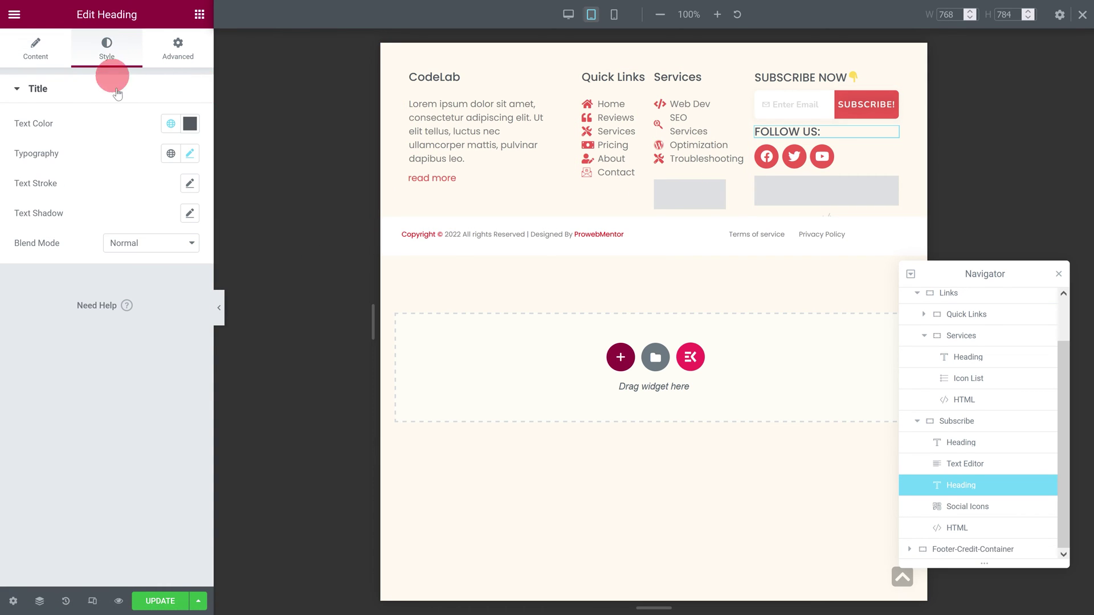
pyautogui.click(190, 153)
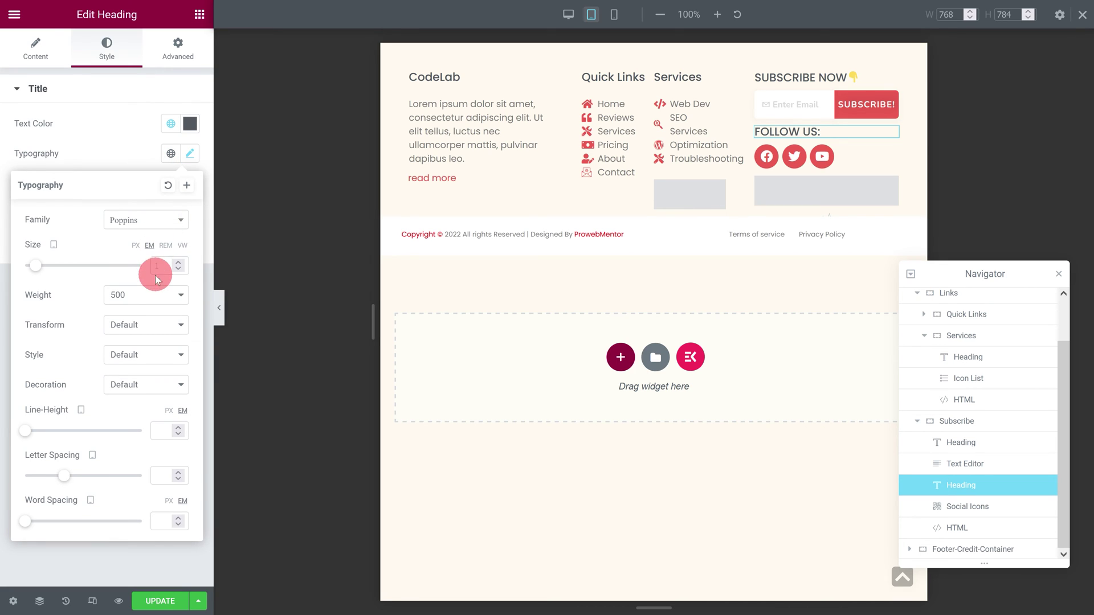
pyautogui.press('BackSpace')
pyautogui.write('0.8')
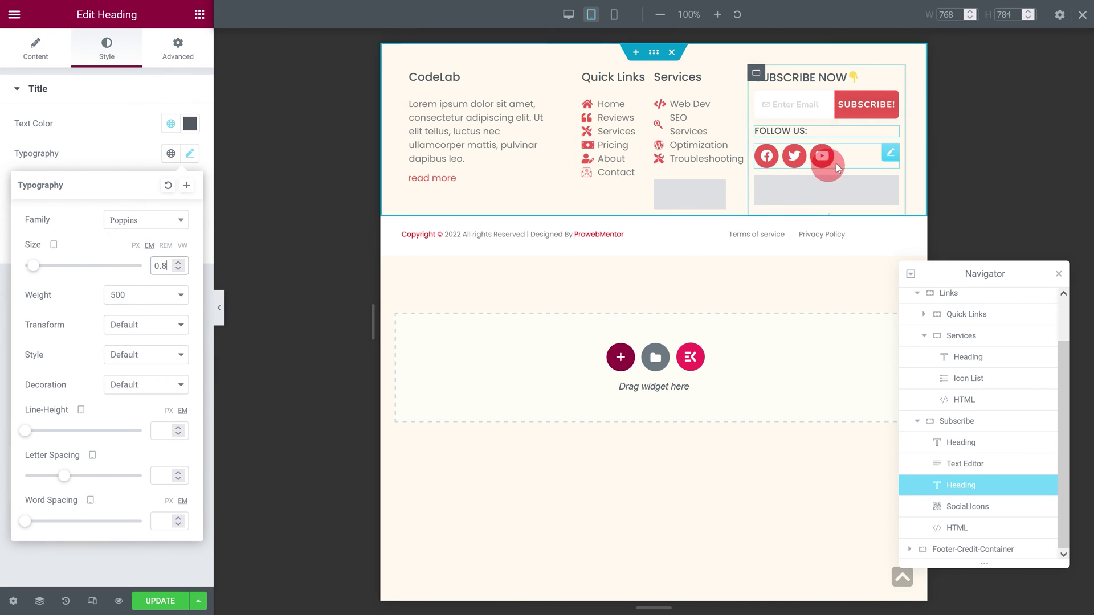
# Make the social icons size 15 on tablet, then preview the mobile layout.
pyautogui.click(890, 152)
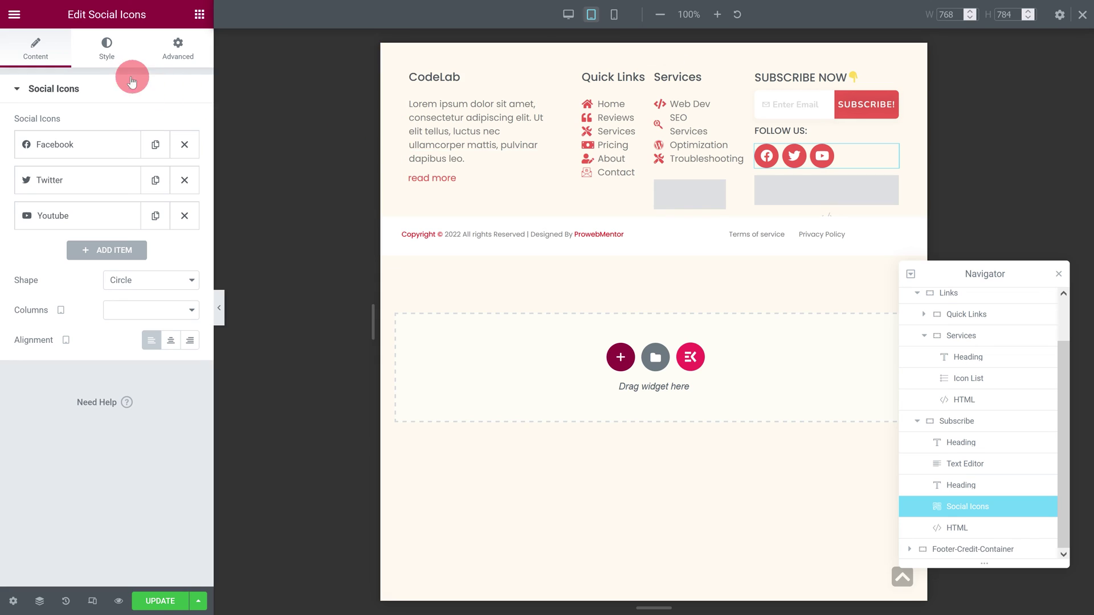
pyautogui.click(99, 58)
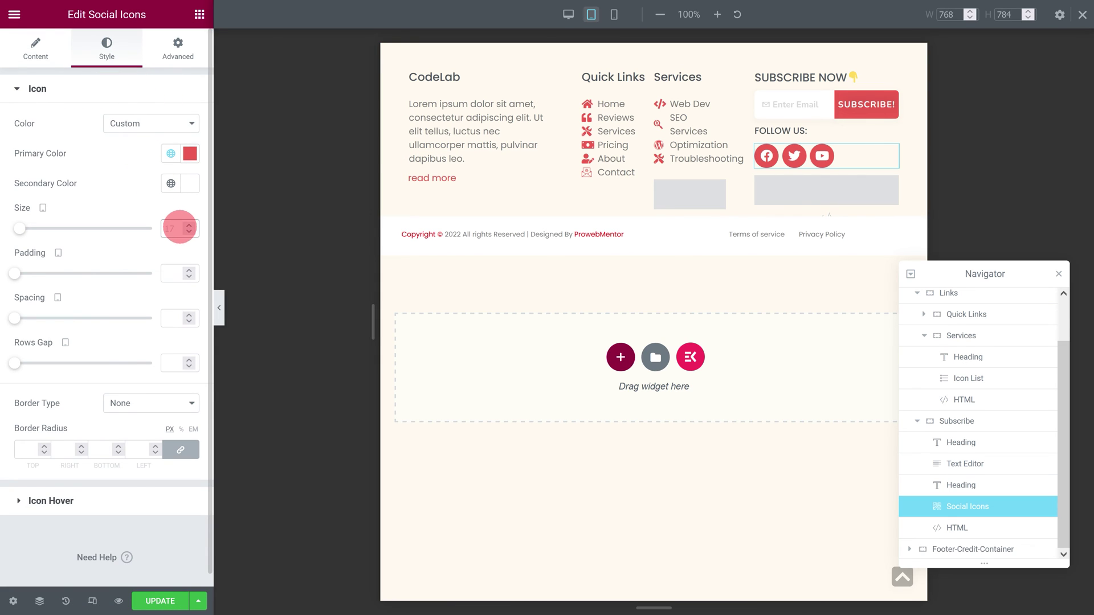
pyautogui.click(180, 228)
pyautogui.write('15')
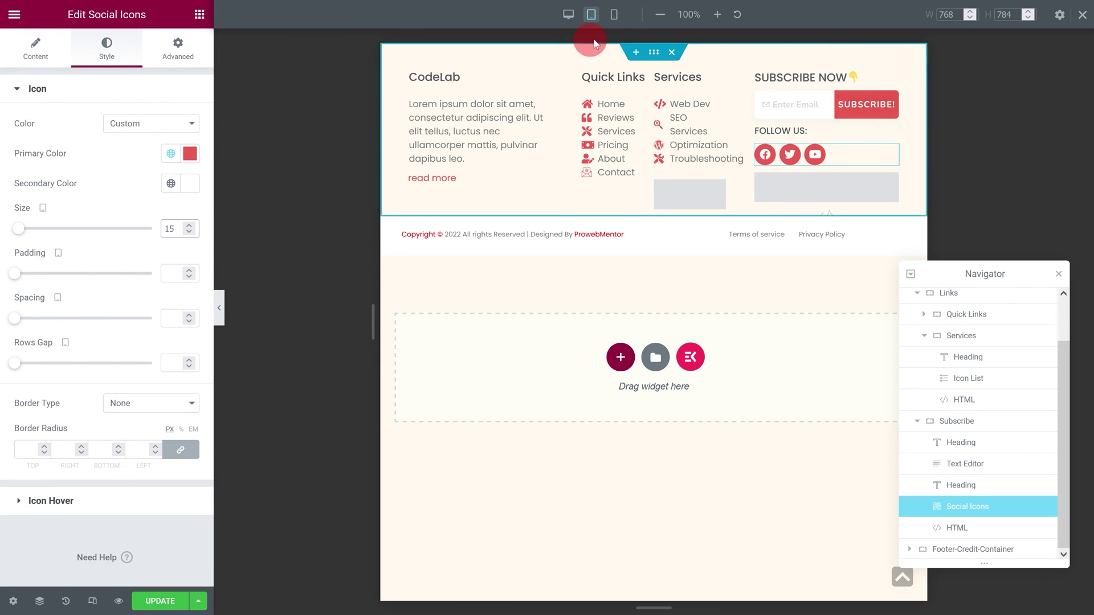
pyautogui.click(615, 16)
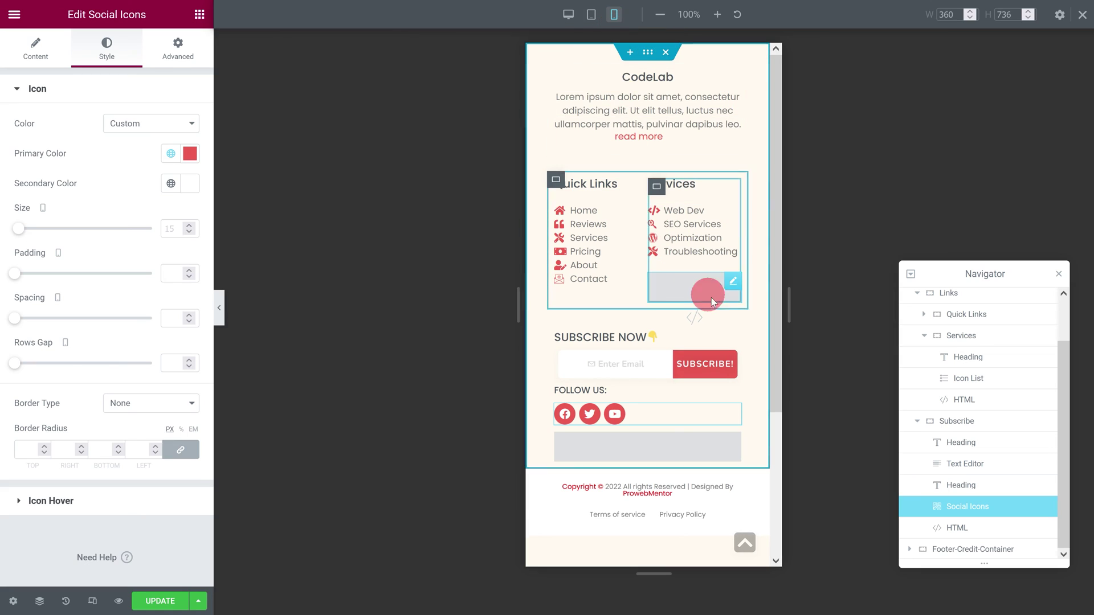
# On mobile, order the Subscribe container to Start and the CodeLab about block to End.
pyautogui.click(556, 331)
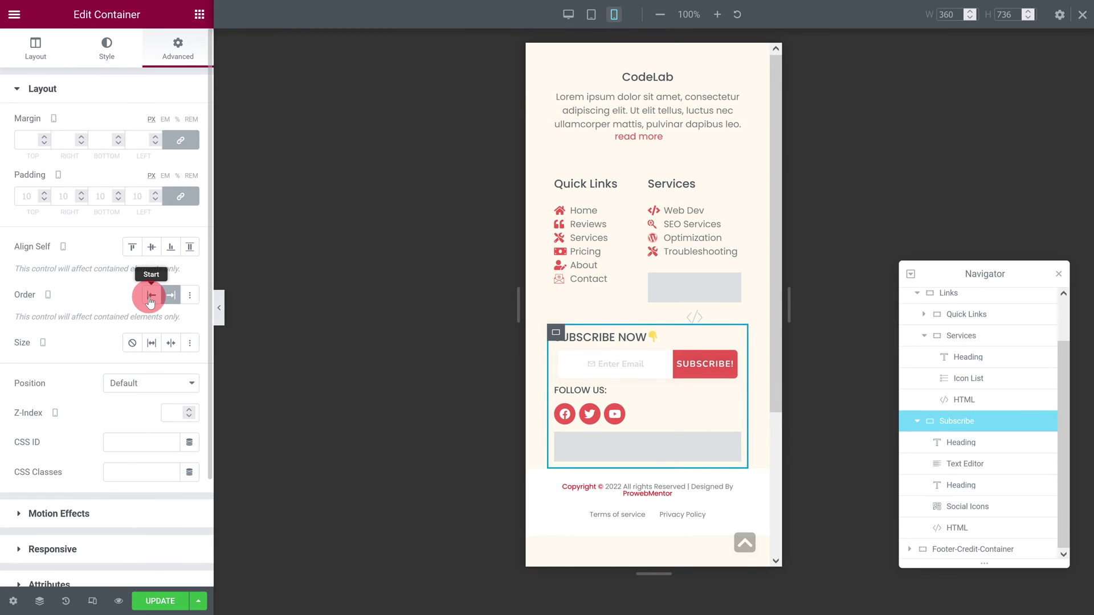
pyautogui.click(150, 296)
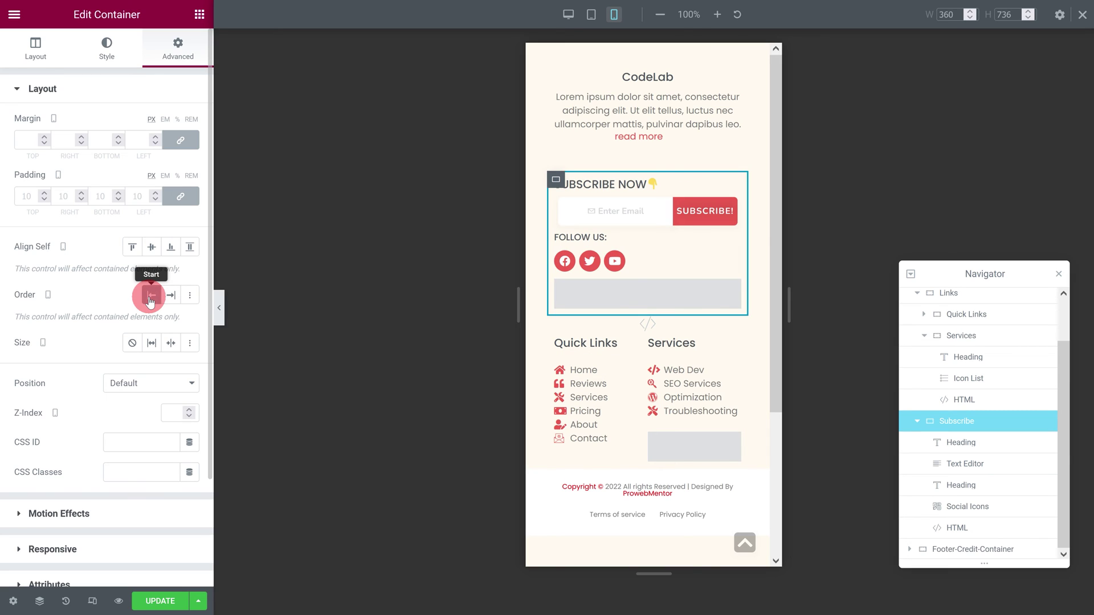
pyautogui.click(150, 296)
pyautogui.click(151, 296)
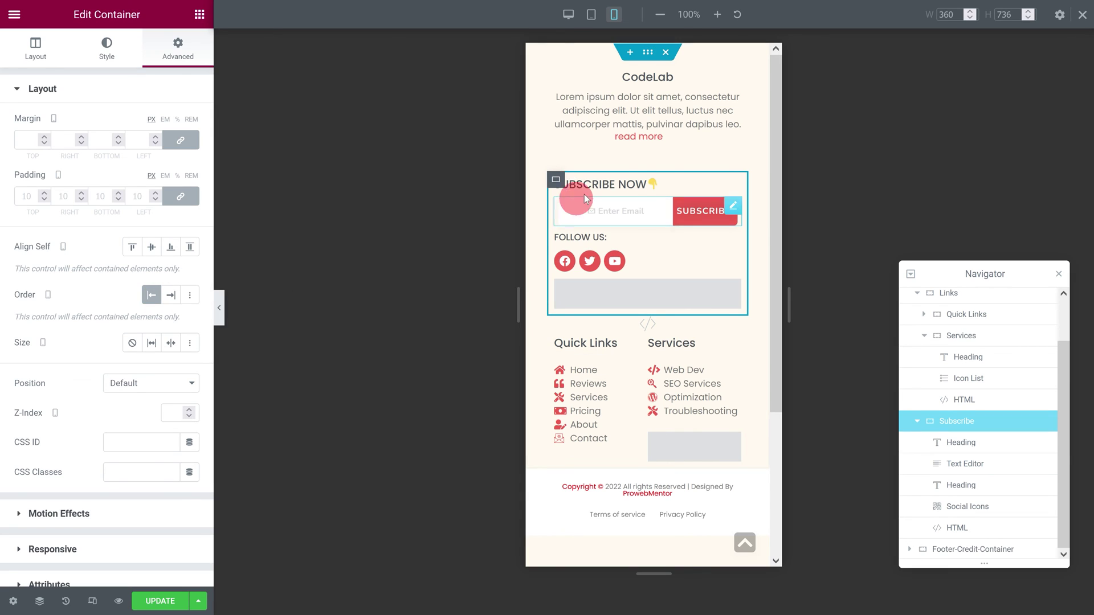
pyautogui.click(557, 74)
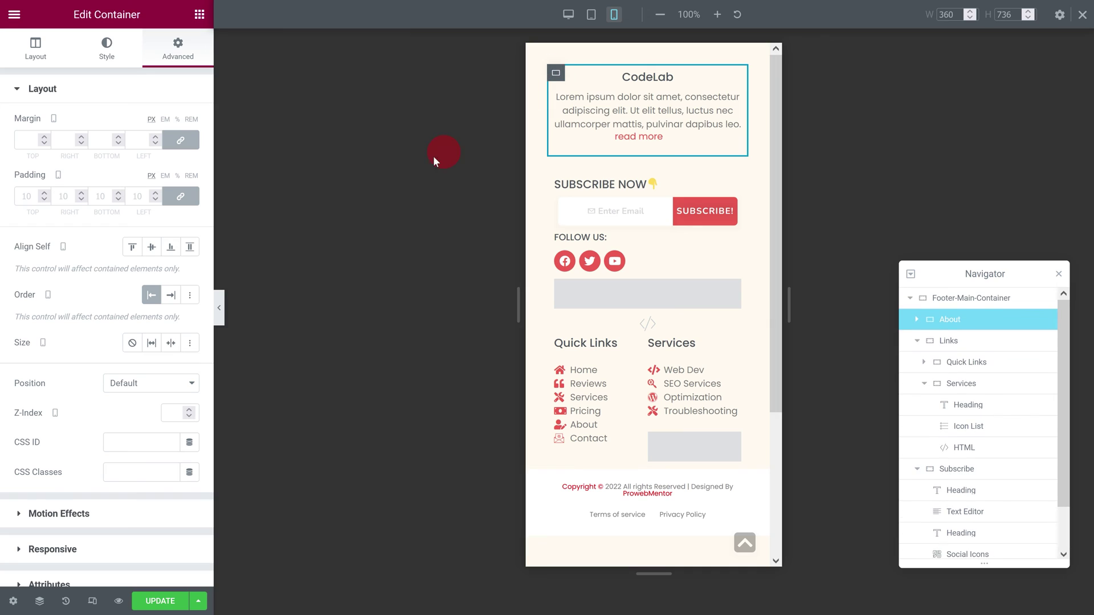
pyautogui.click(170, 295)
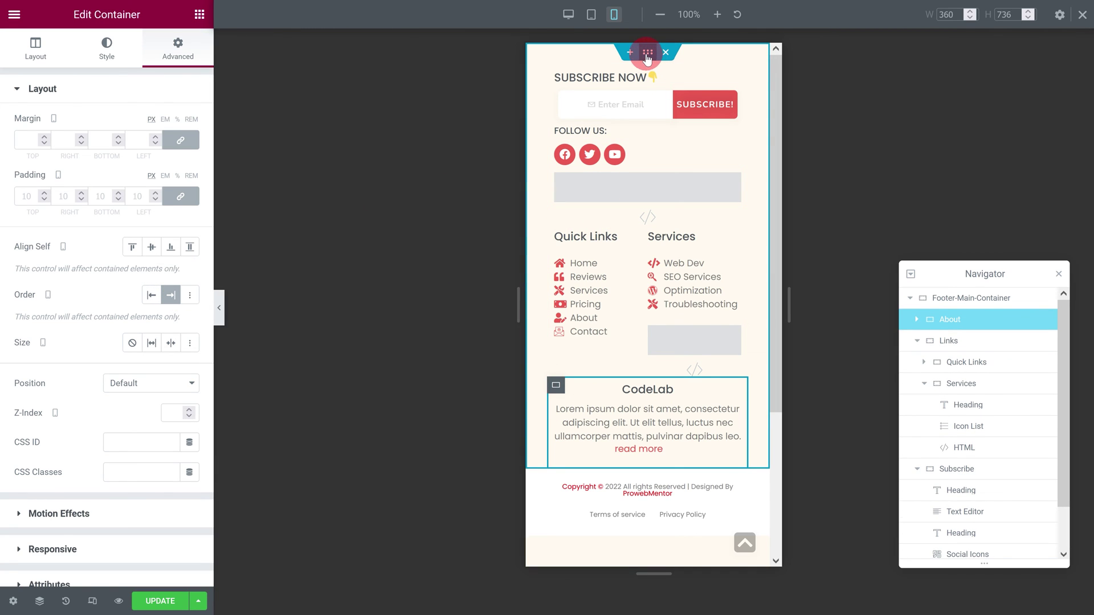
# Center-align the SUBSCRIBE NOW and FOLLOW US headings on mobile.
pyautogui.click(648, 52)
pyautogui.click(731, 80)
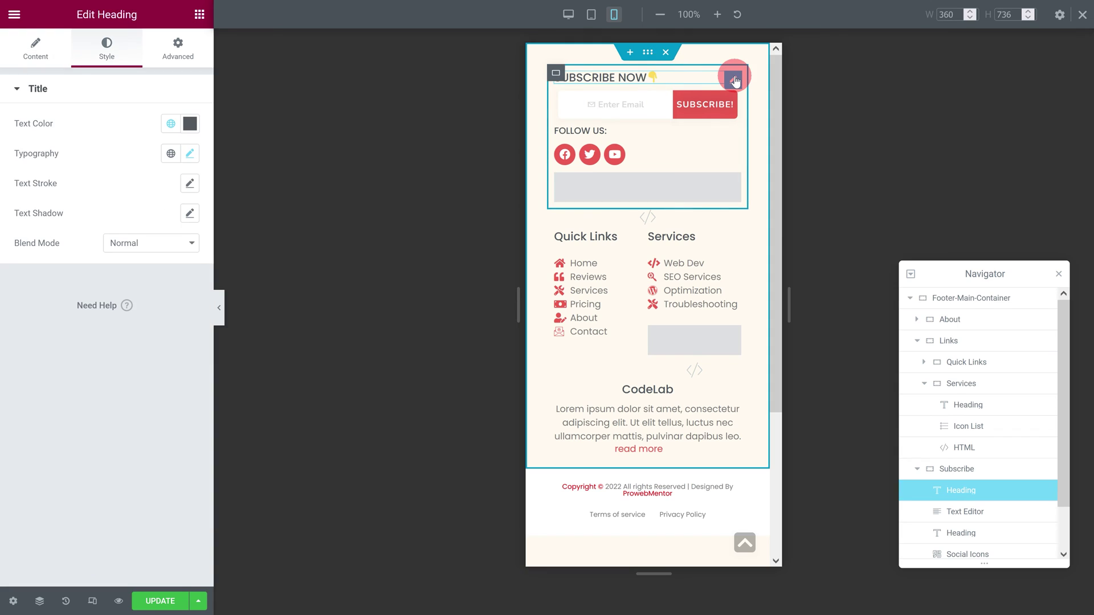
pyautogui.click(52, 60)
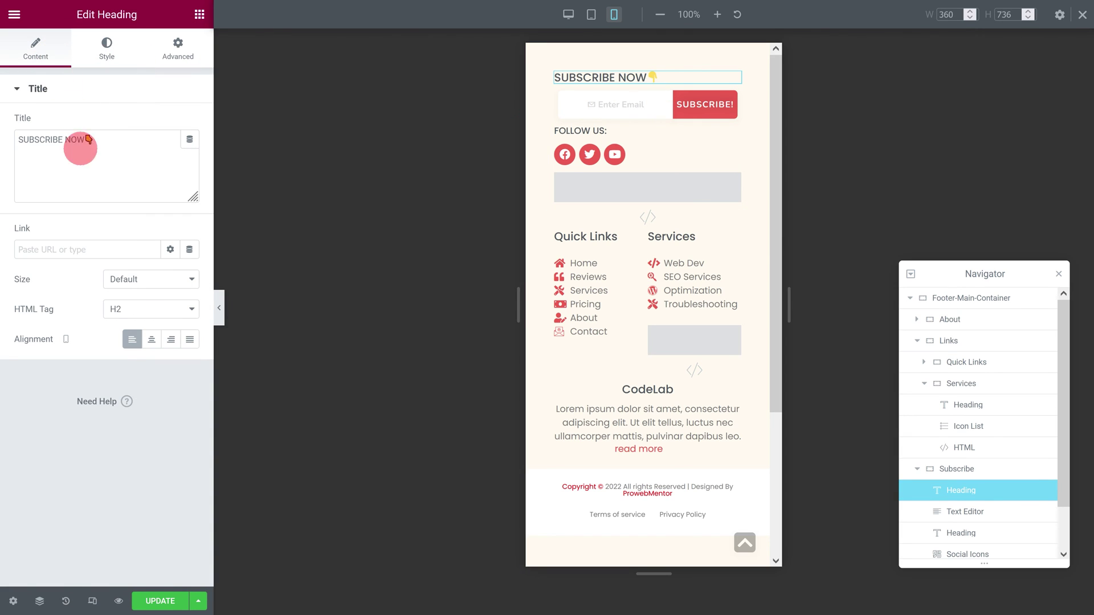
pyautogui.click(150, 341)
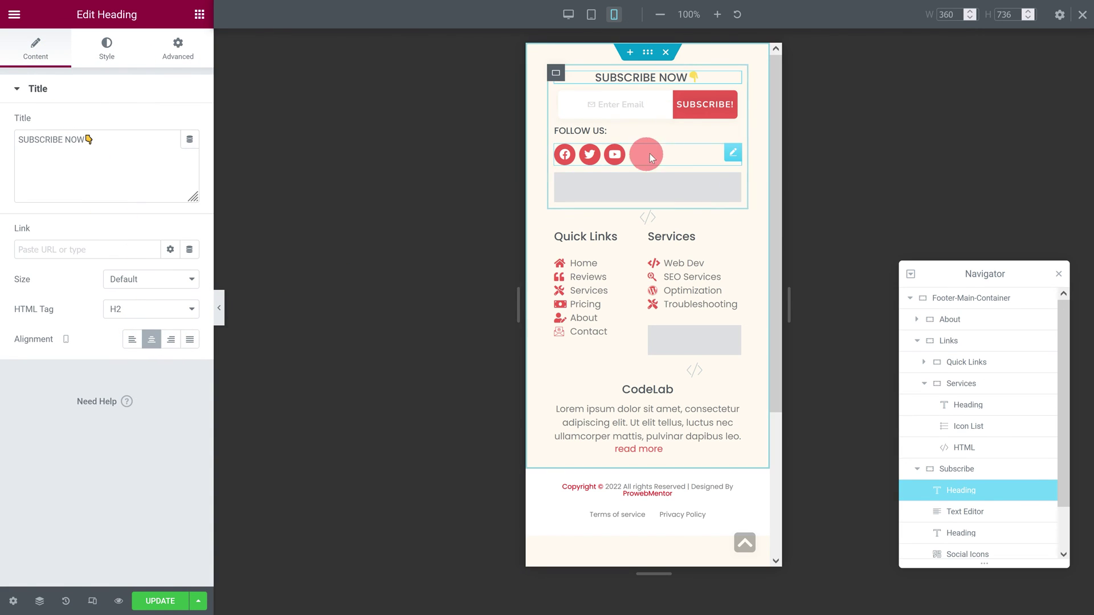
pyautogui.click(729, 137)
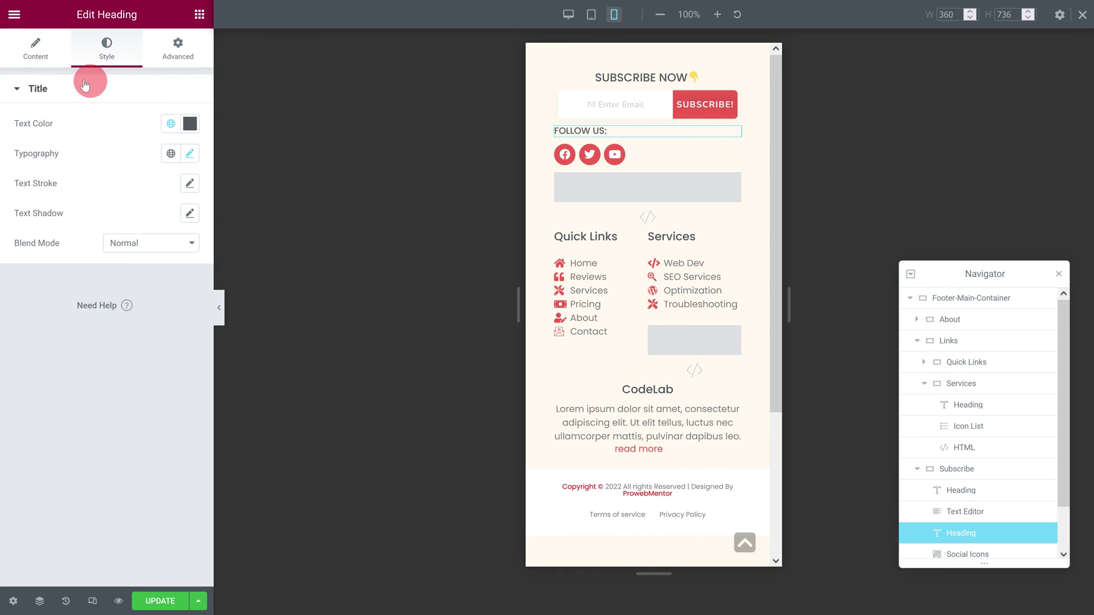
pyautogui.click(53, 64)
pyautogui.click(151, 340)
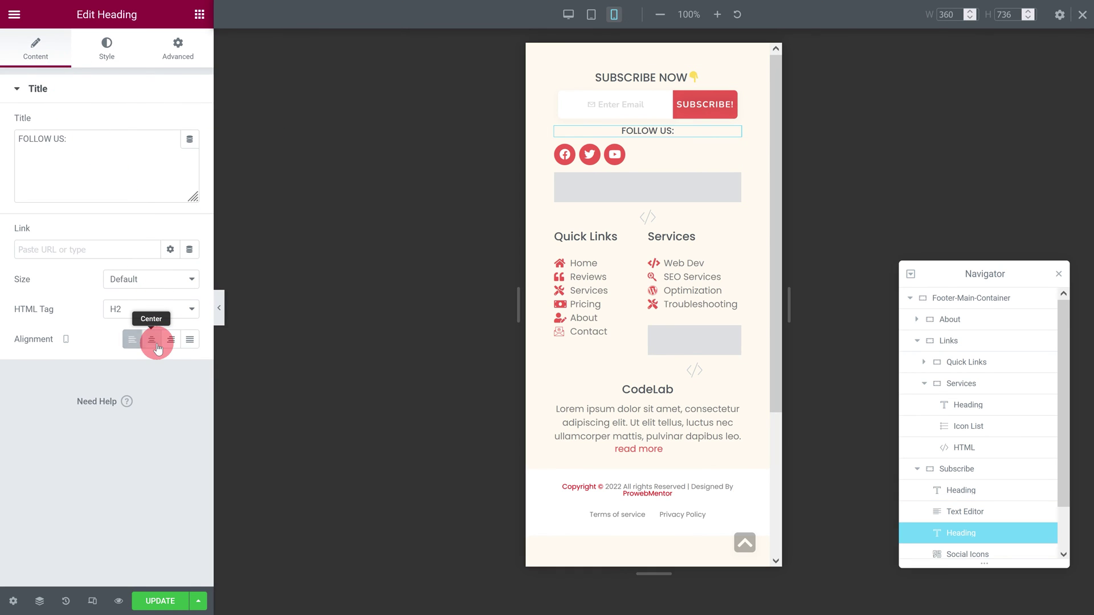
# Center the social icons on mobile and save the page with UPDATE.
pyautogui.click(731, 153)
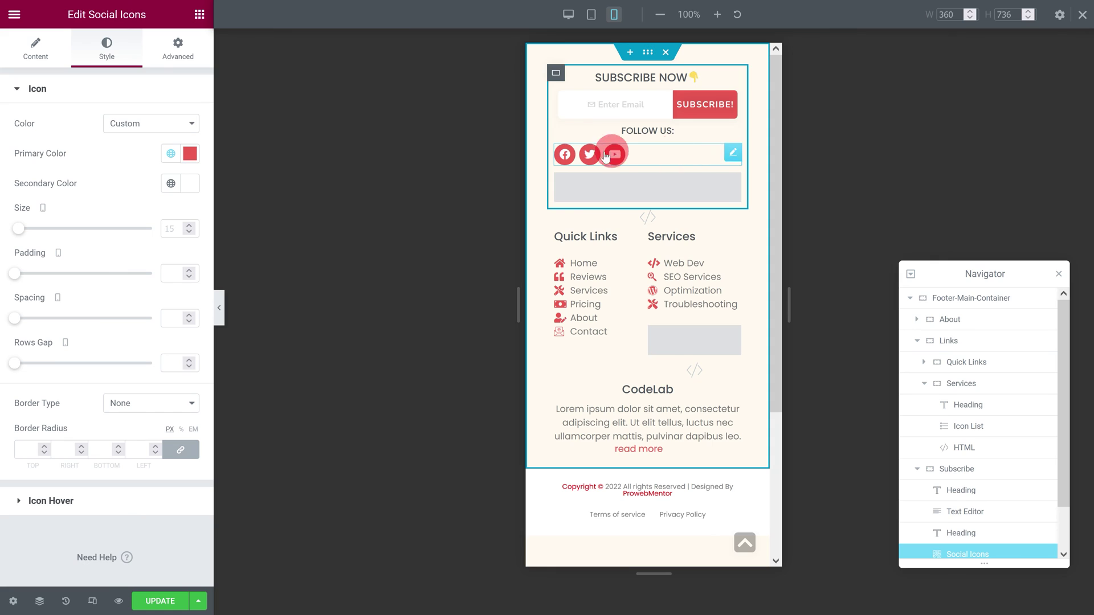
pyautogui.click(27, 64)
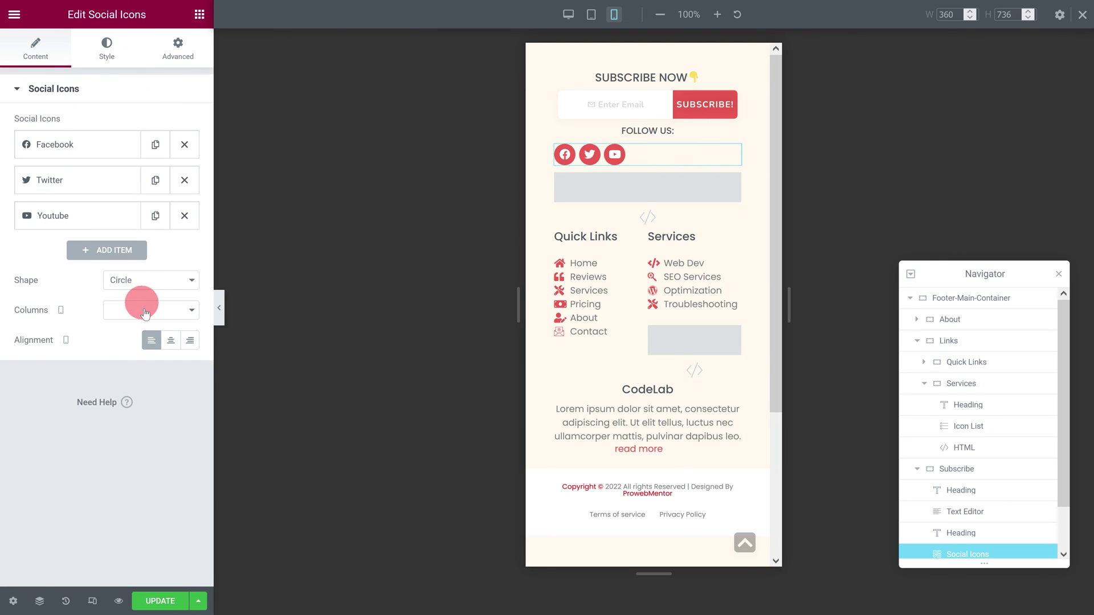
pyautogui.click(169, 341)
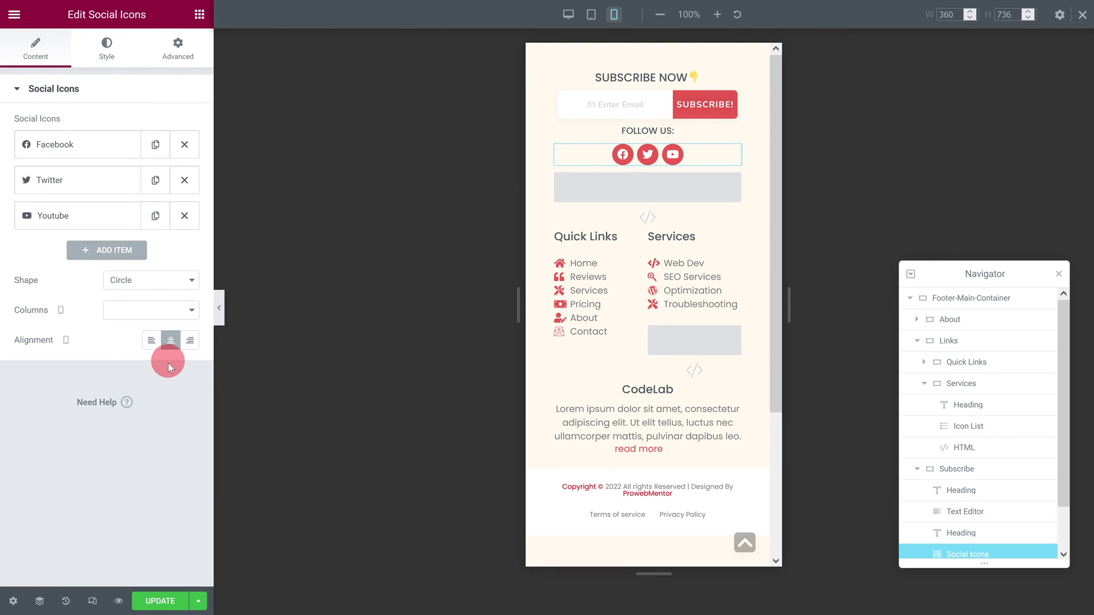
pyautogui.click(172, 603)
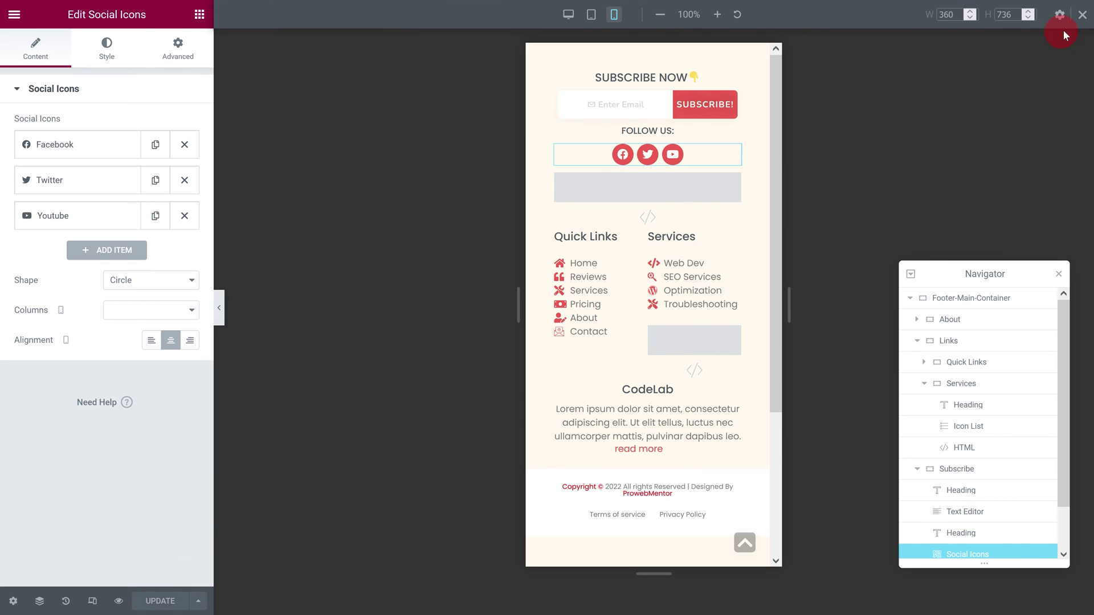
# Exit the responsive preview and submit an email through the footer SUBSCRIBE form.
pyautogui.click(1082, 14)
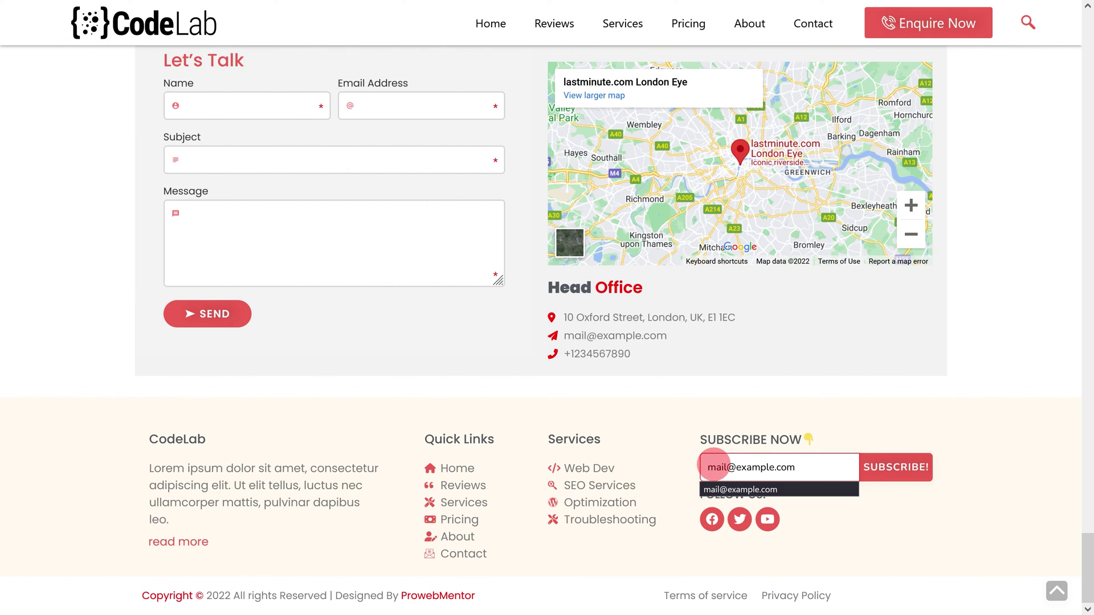
pyautogui.click(885, 473)
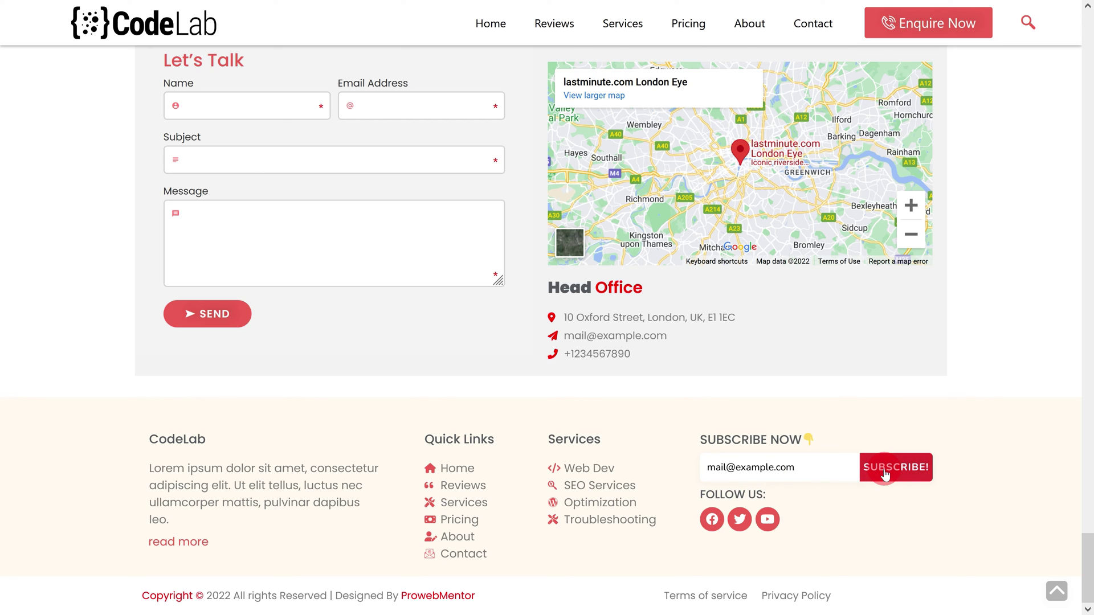